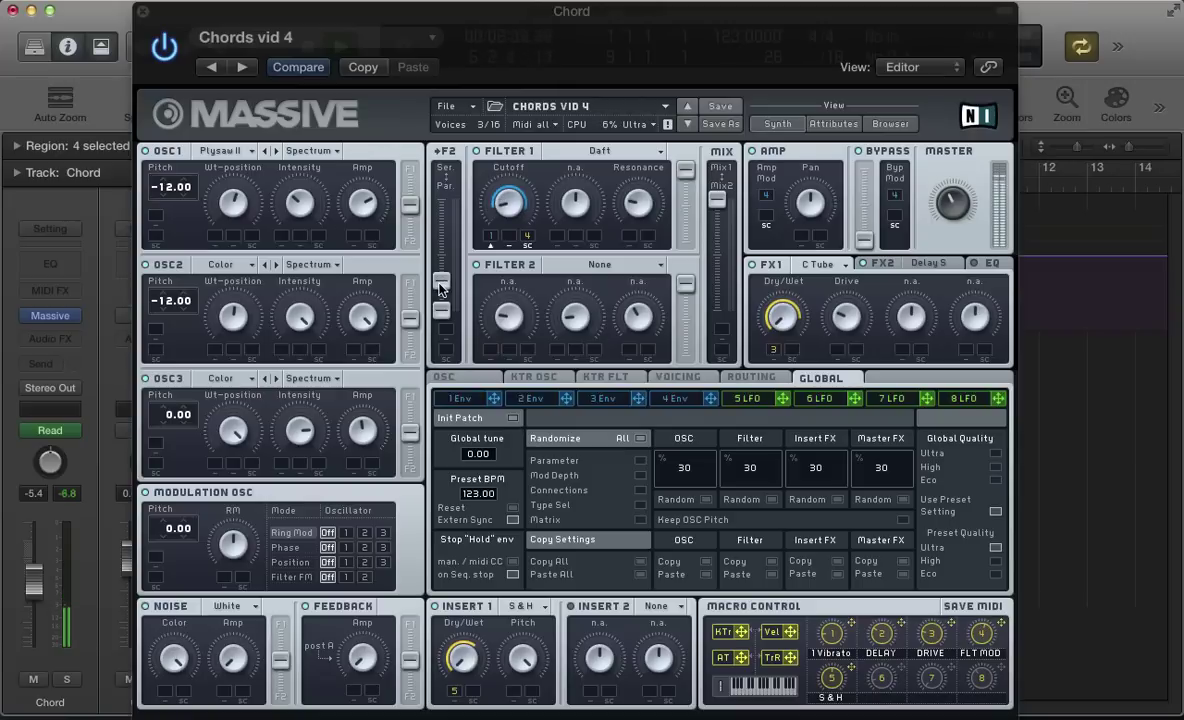
- Return to the arrangement, inspect the Chord track's automation lanes during playback, and stop playback
{"action": "key", "text": "super+w"}
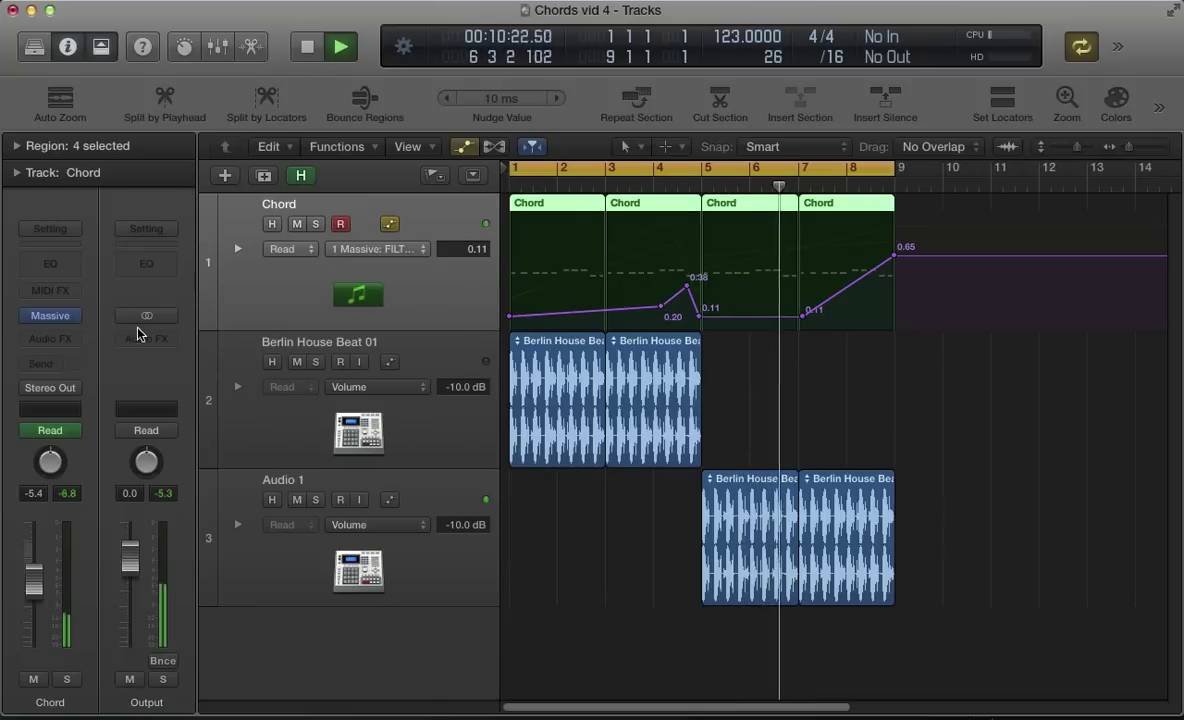
{"action": "left_click", "coordinate": [237, 249]}
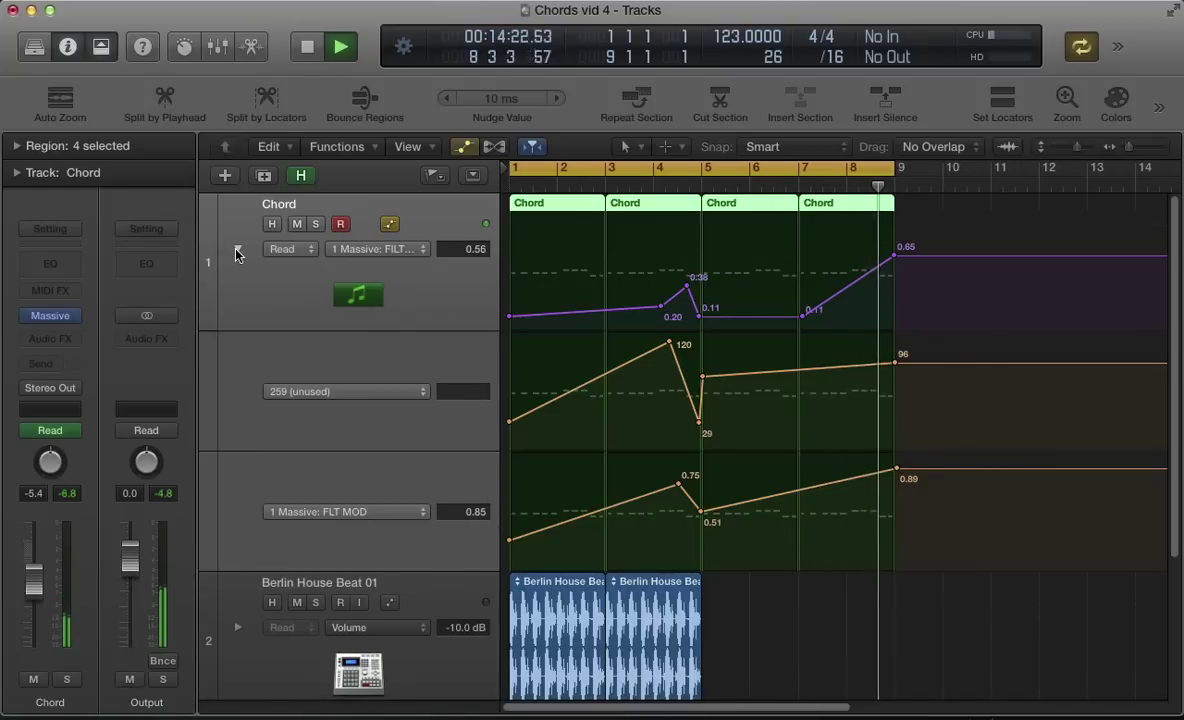
{"action": "left_click", "coordinate": [237, 249]}
{"action": "key", "text": "space"}
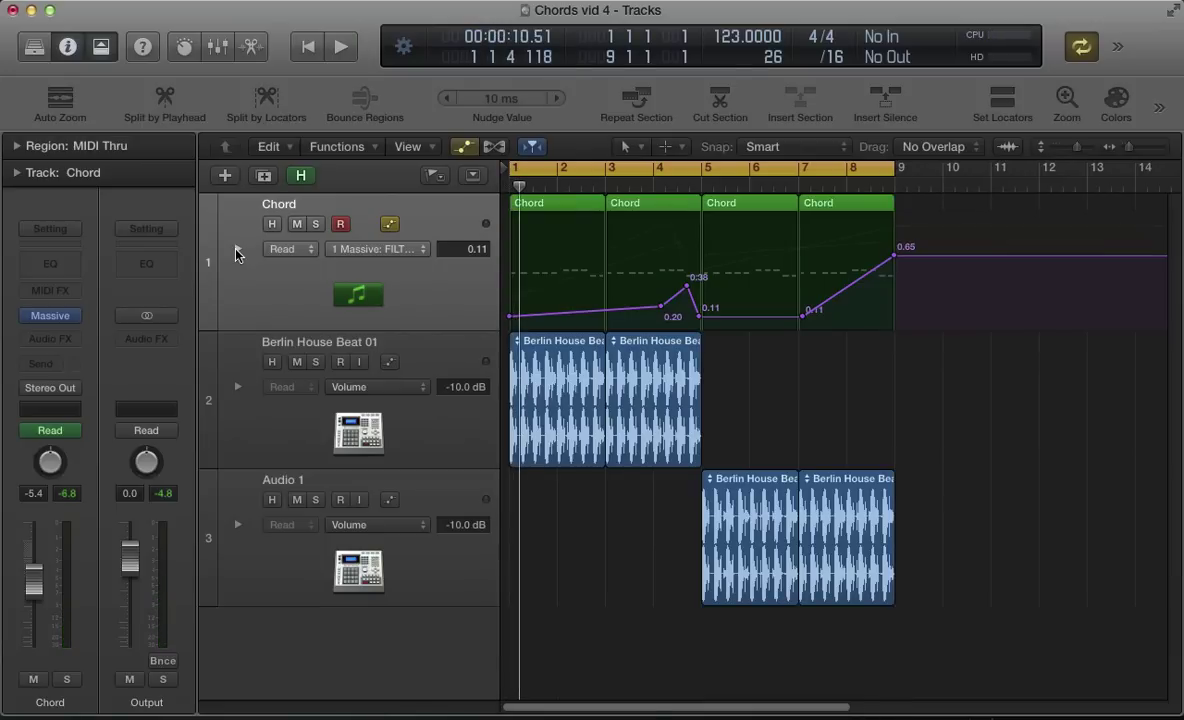
- Replace the Chord track's Massive patch with a new sound and return to the arrangement
{"action": "left_click", "coordinate": [51, 318]}
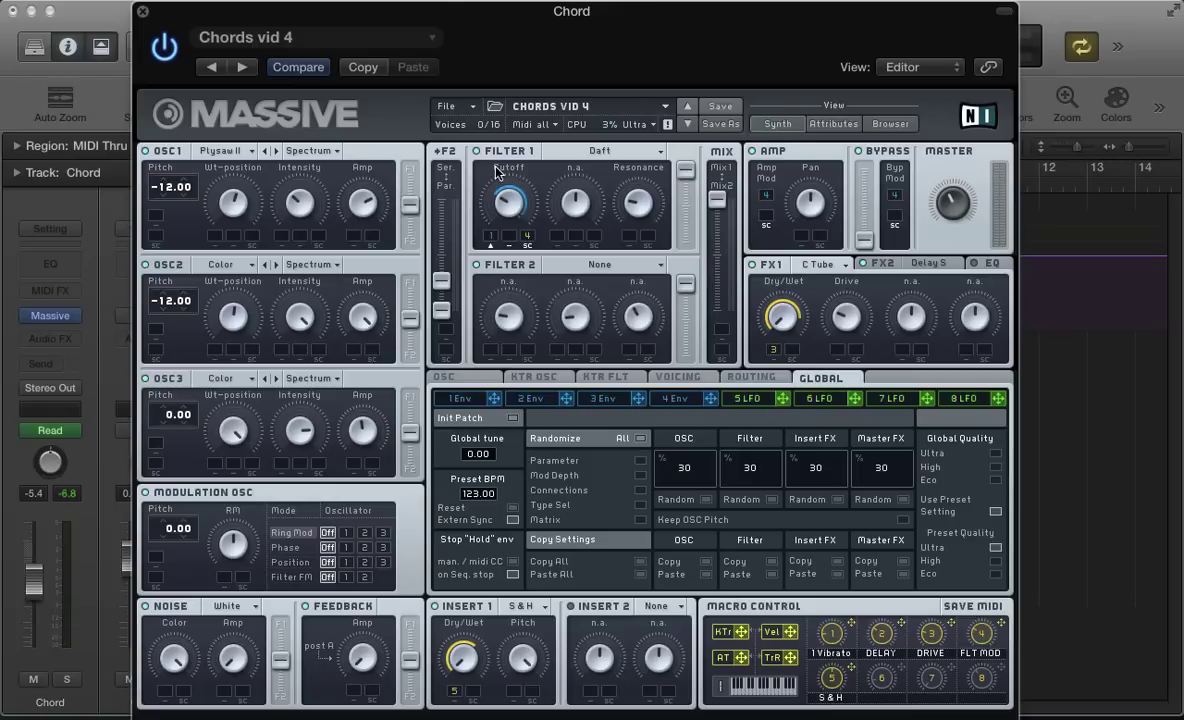
{"action": "left_click", "coordinate": [448, 106]}
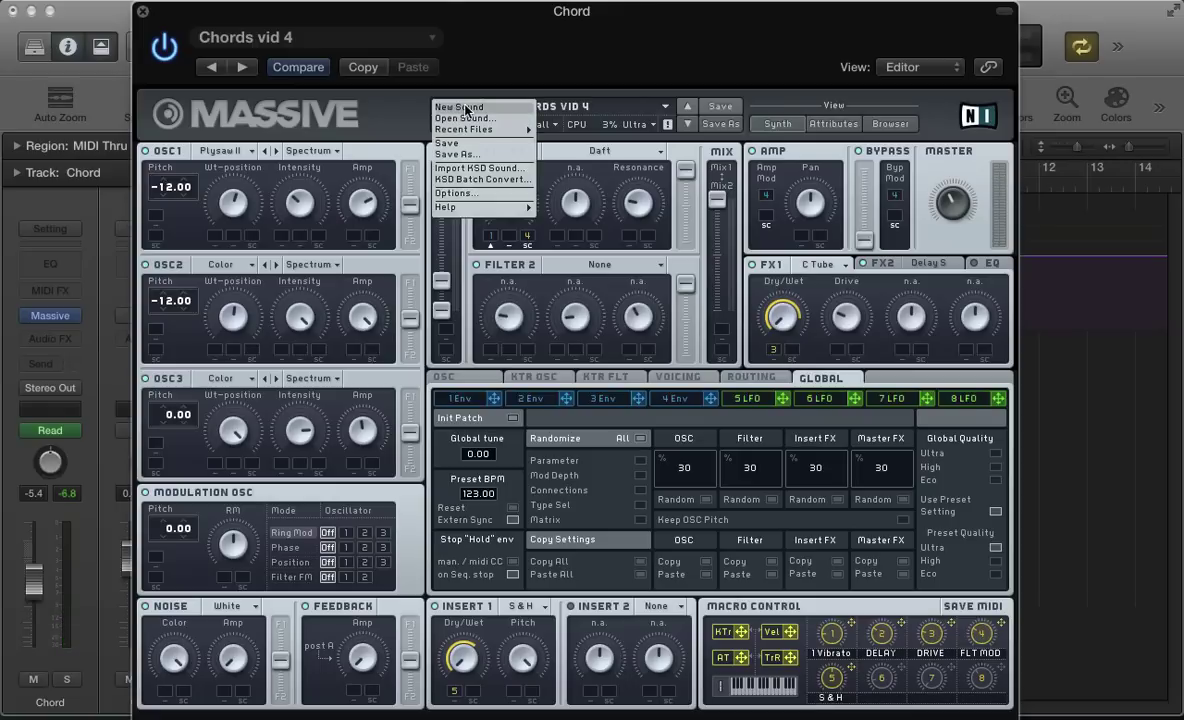
{"action": "left_click", "coordinate": [468, 109]}
{"action": "key", "text": "super+w"}
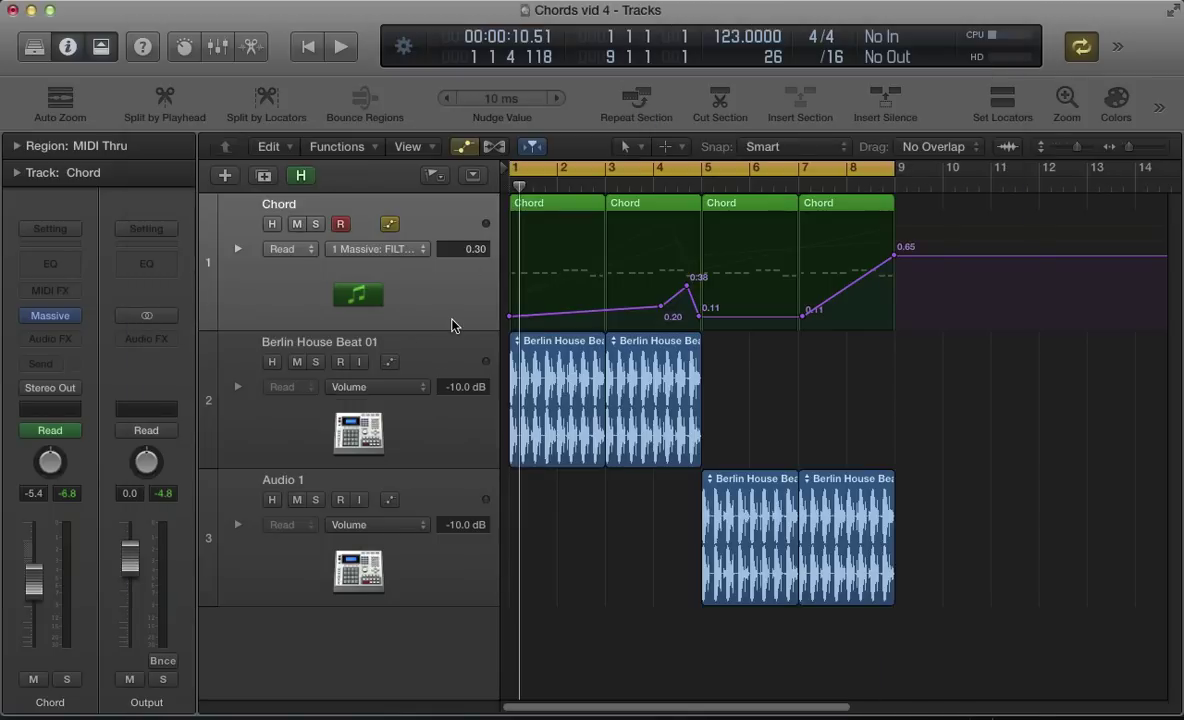
- Delete all automation from the Chord track and reopen its Massive instrument
{"action": "left_click", "coordinate": [452, 325]}
{"action": "right_click", "coordinate": [452, 325]}
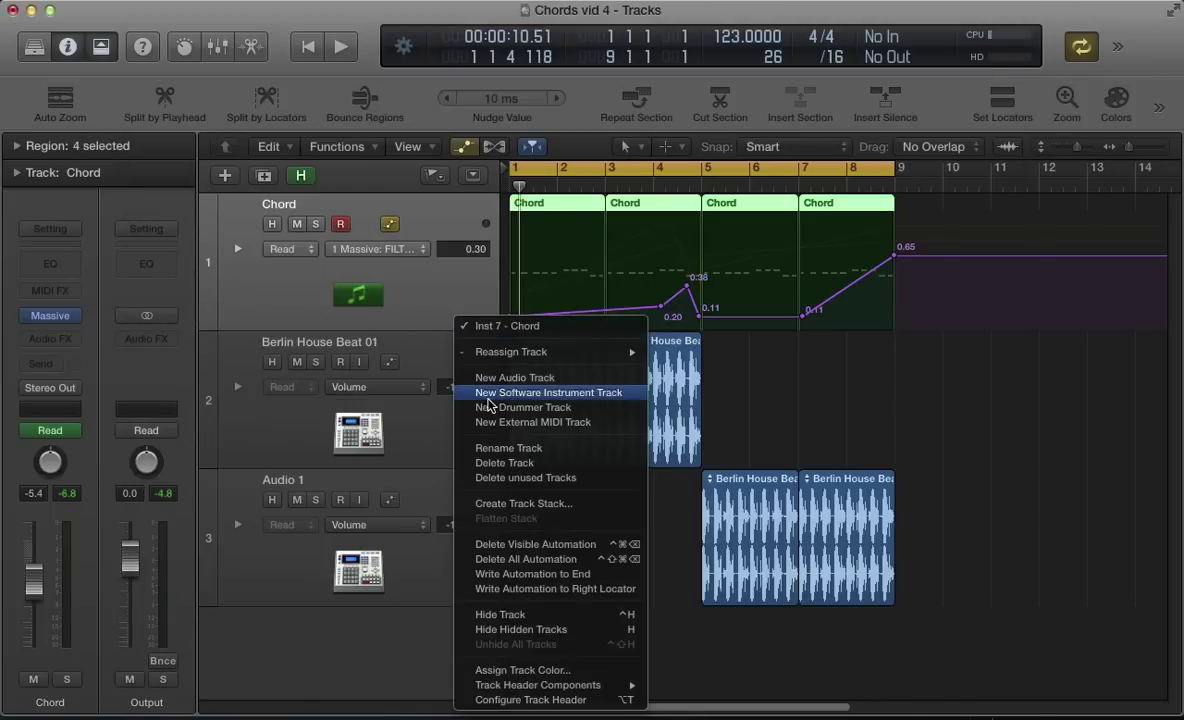
{"action": "left_click", "coordinate": [484, 560]}
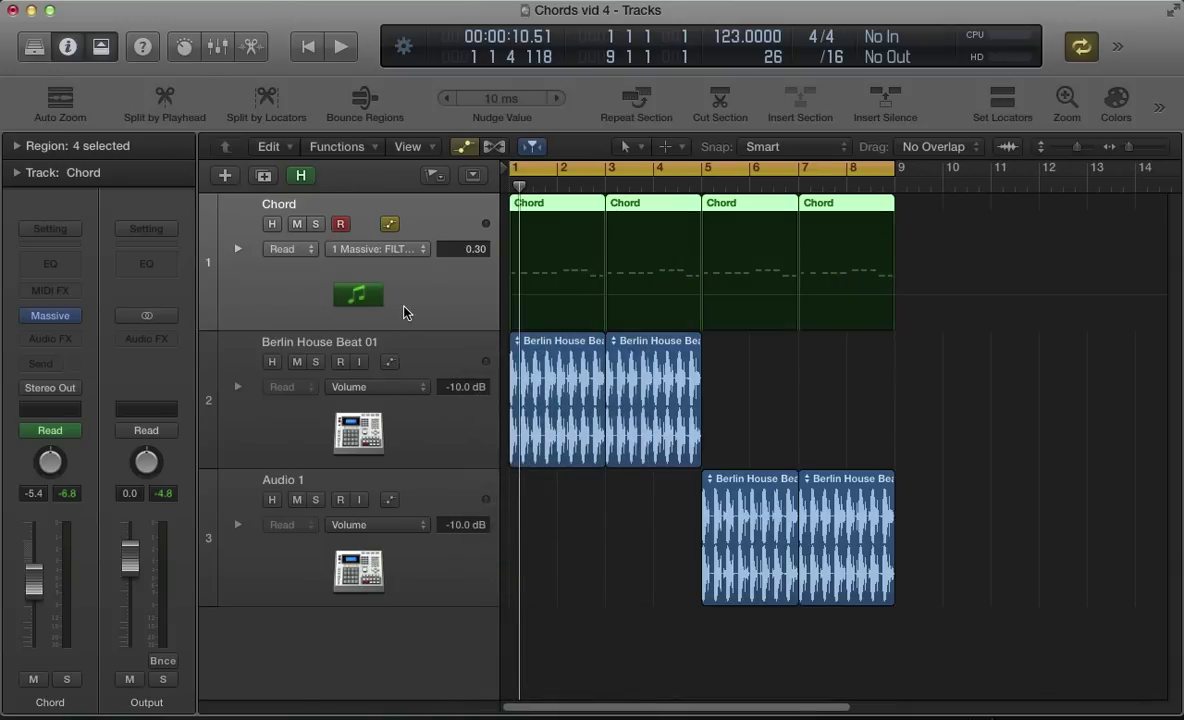
{"action": "left_click", "coordinate": [48, 316]}
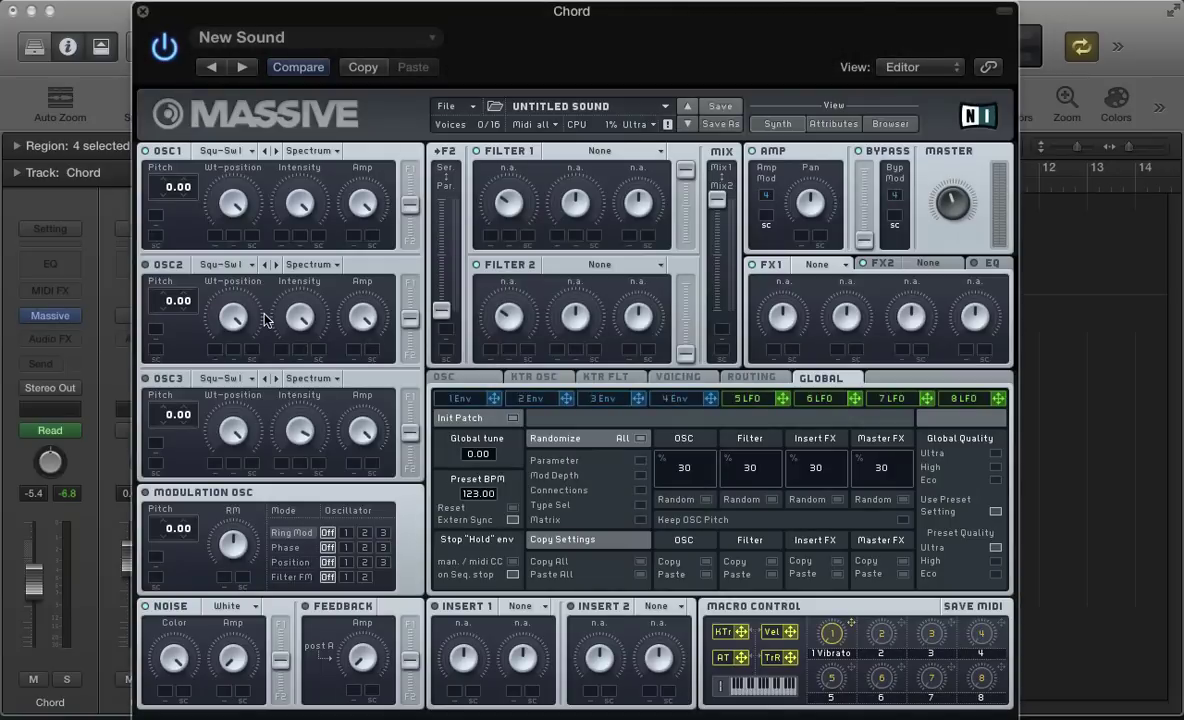
- Audition the Sin-Triangle, Square-Saw I and Polysaw II wavetables on oscillator 1
{"action": "left_click", "coordinate": [207, 150]}
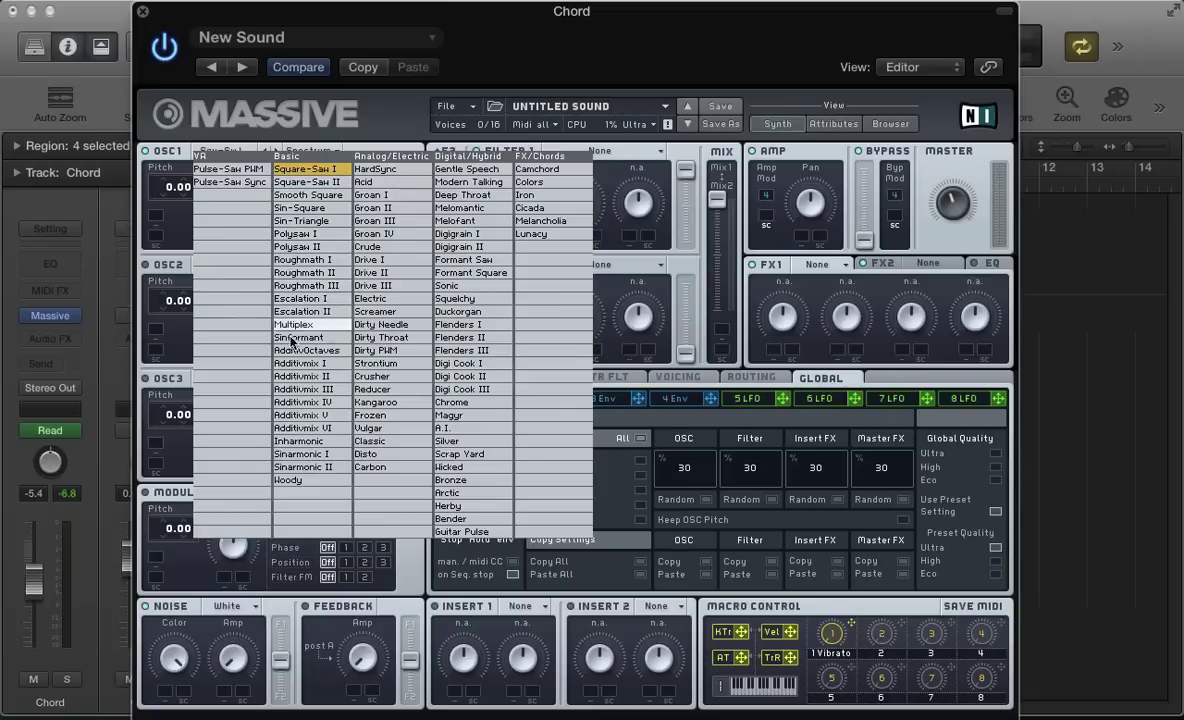
{"action": "left_click", "coordinate": [286, 226]}
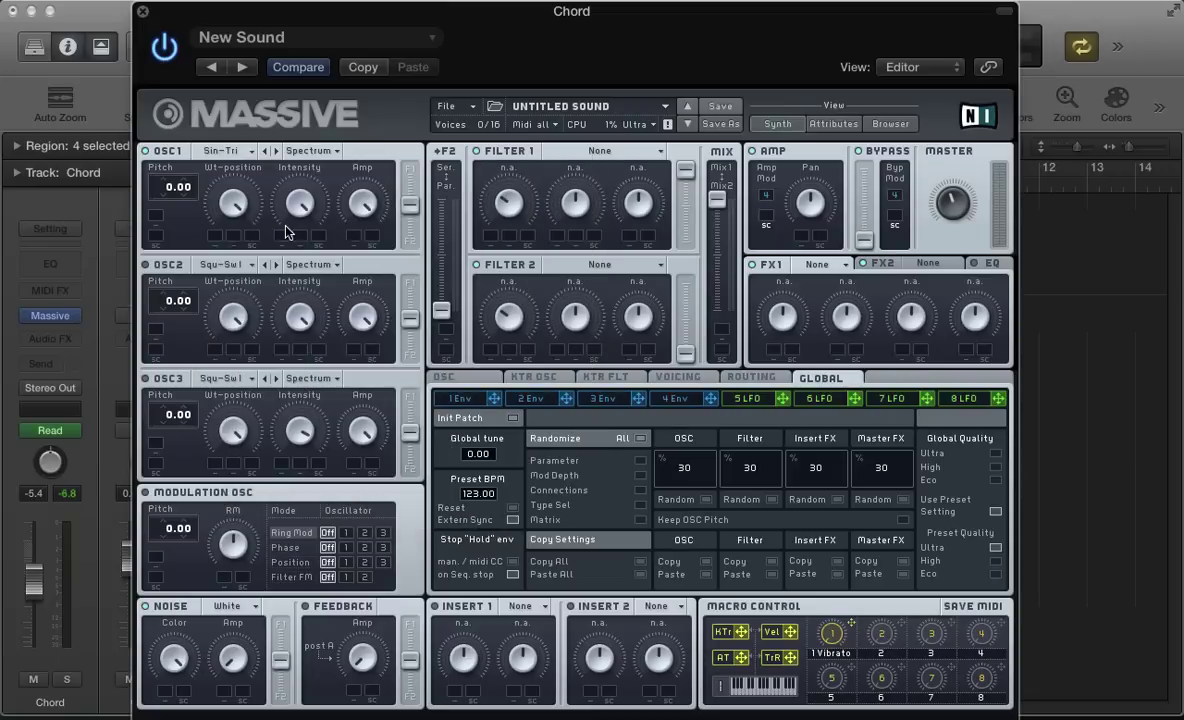
{"action": "left_click", "coordinate": [275, 151]}
{"action": "left_click", "coordinate": [212, 151]}
{"action": "left_click", "coordinate": [282, 169]}
{"action": "left_click", "coordinate": [205, 151]}
{"action": "left_click", "coordinate": [290, 241]}
{"action": "left_click", "coordinate": [277, 152]}
- Audition the Camchord, Melancholia and Colors chord wavetables on oscillator 1
{"action": "left_click", "coordinate": [222, 150]}
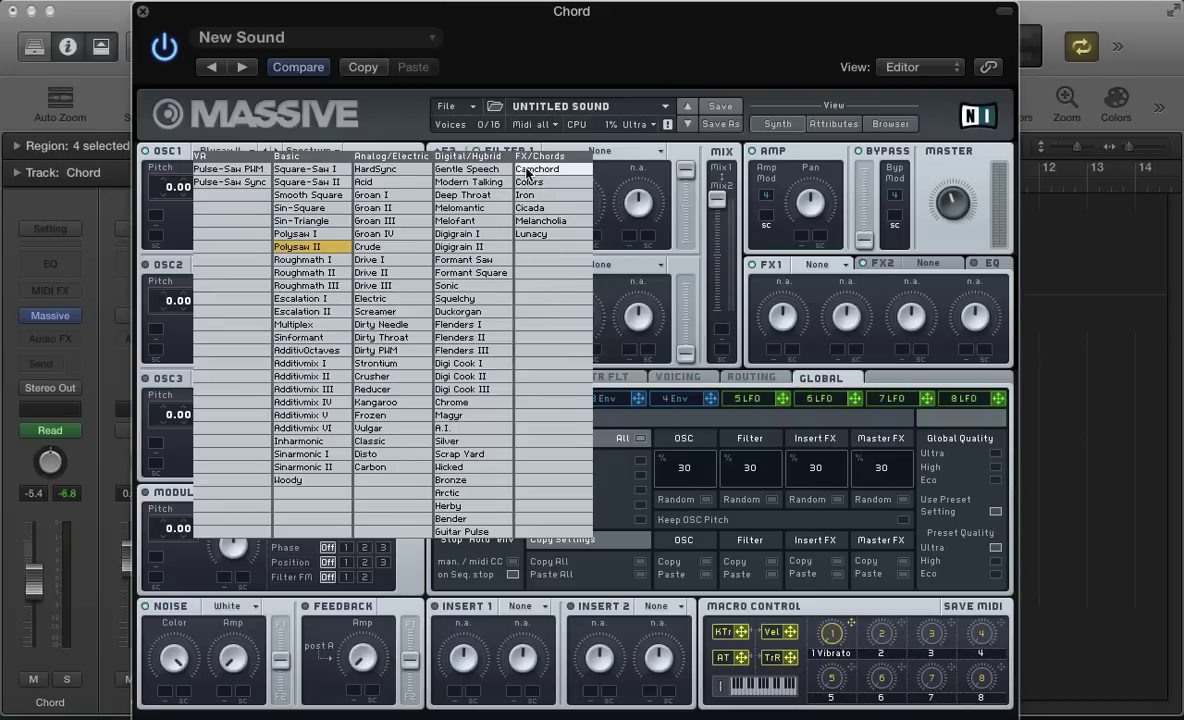
{"action": "left_click", "coordinate": [527, 173]}
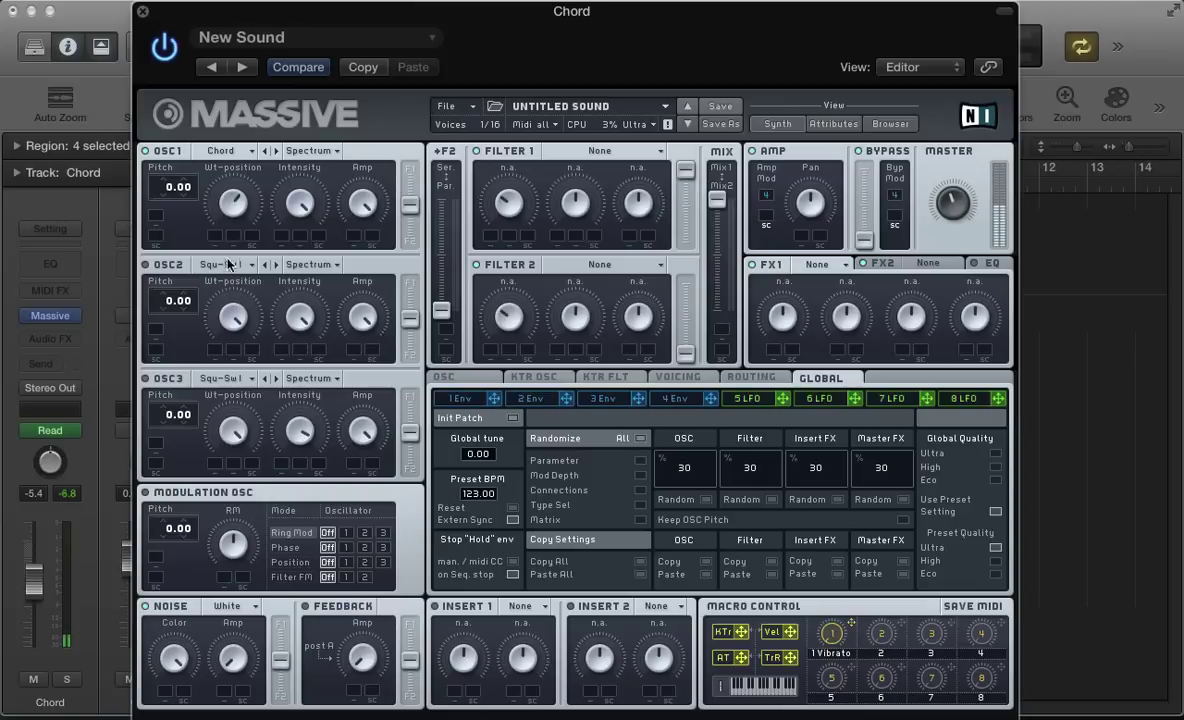
{"action": "left_click", "coordinate": [229, 151]}
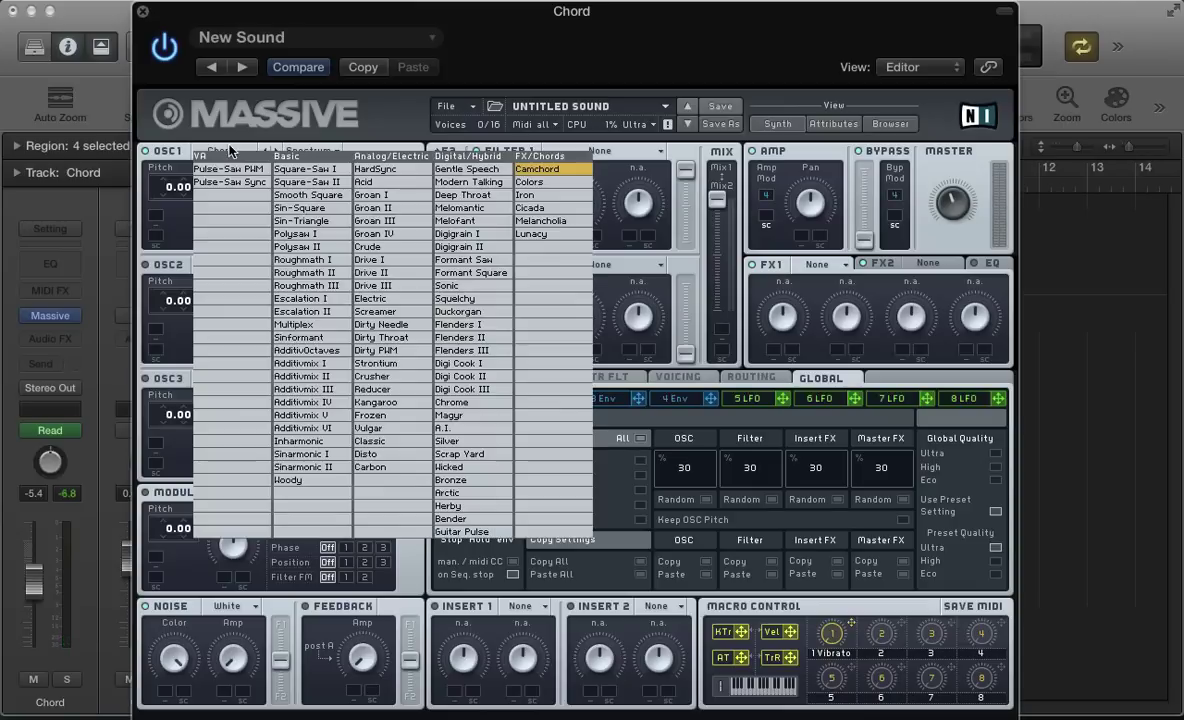
{"action": "left_click", "coordinate": [528, 222]}
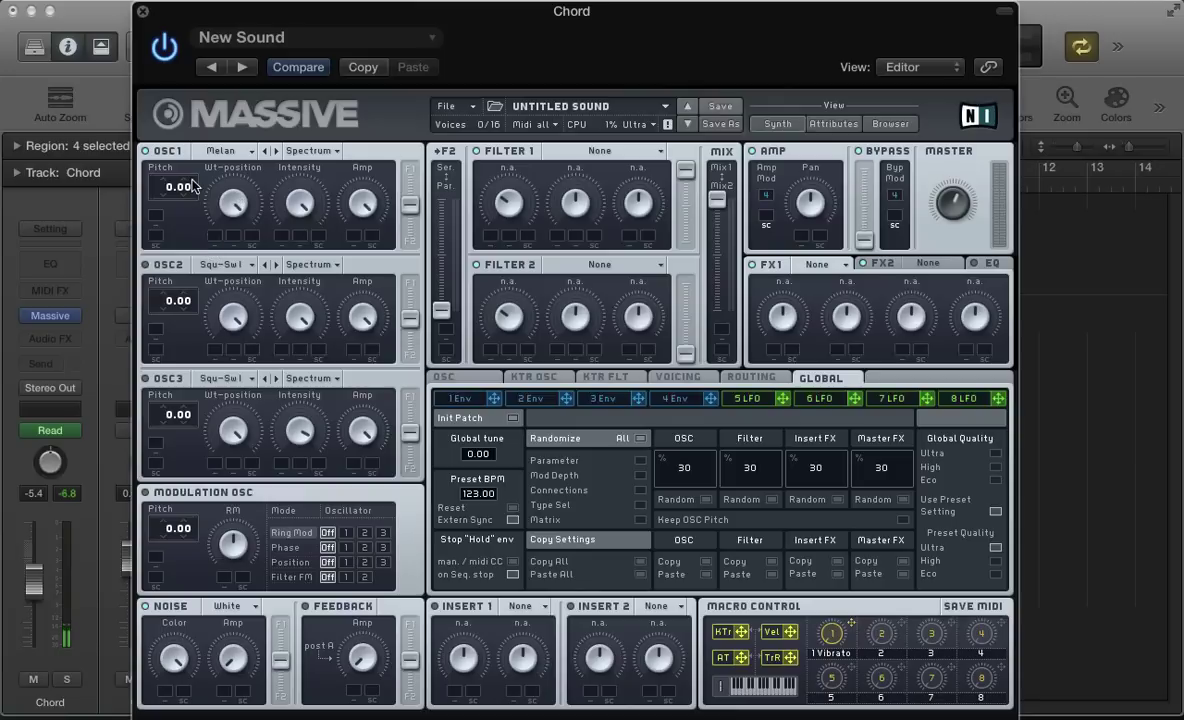
{"action": "left_click", "coordinate": [222, 152]}
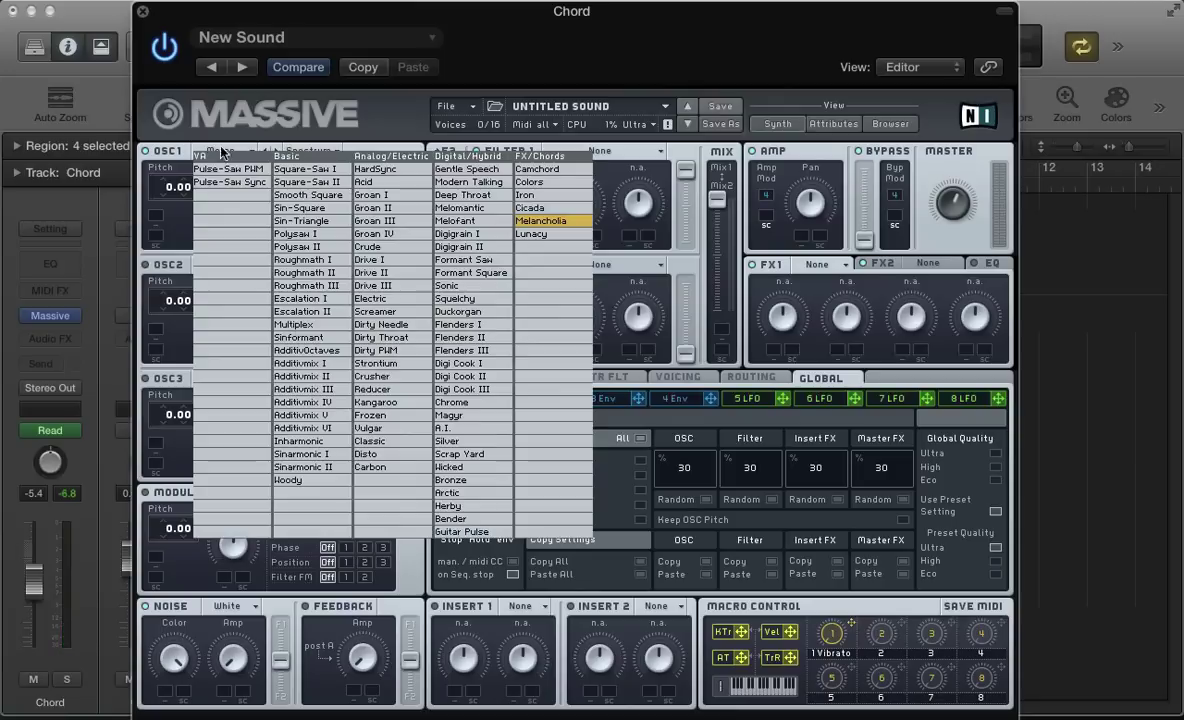
{"action": "left_click", "coordinate": [530, 182]}
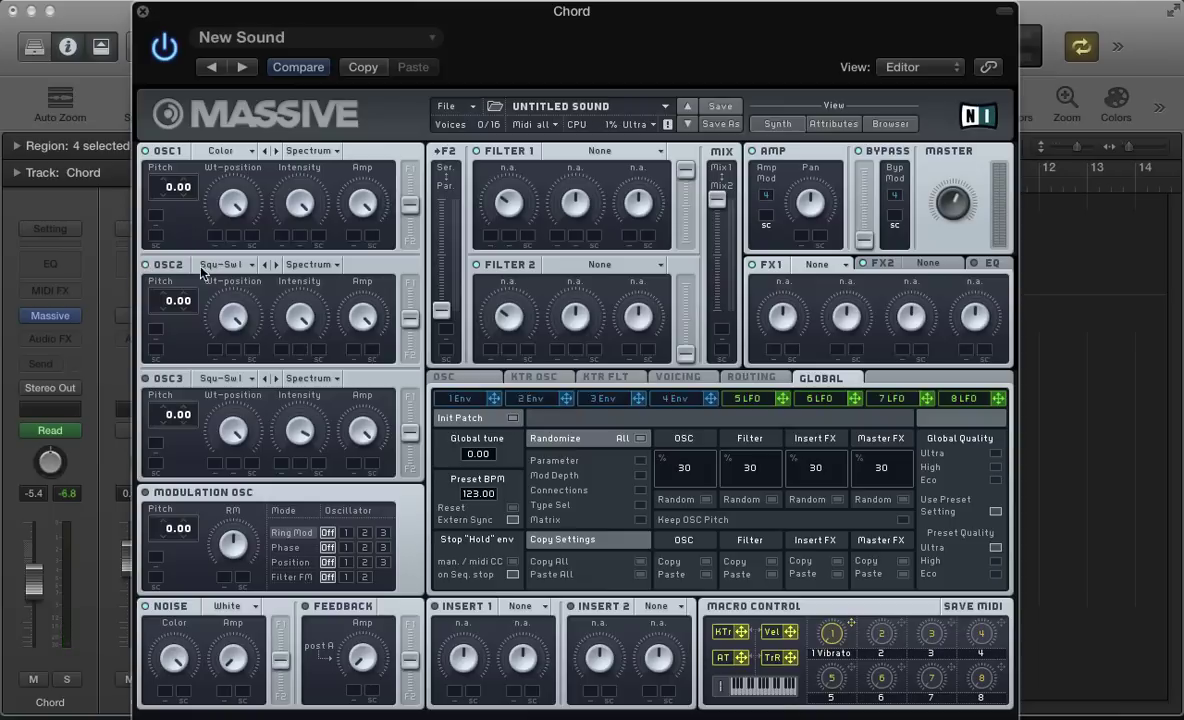
- Enable oscillator 2 with the Colors wavetable and try pitch offsets of 5.00, 7.00 and 12.00
{"action": "left_click", "coordinate": [212, 265]}
{"action": "left_click", "coordinate": [528, 296]}
{"action": "left_click_drag", "start_coordinate": [173, 307], "coordinate": [177, 310]}
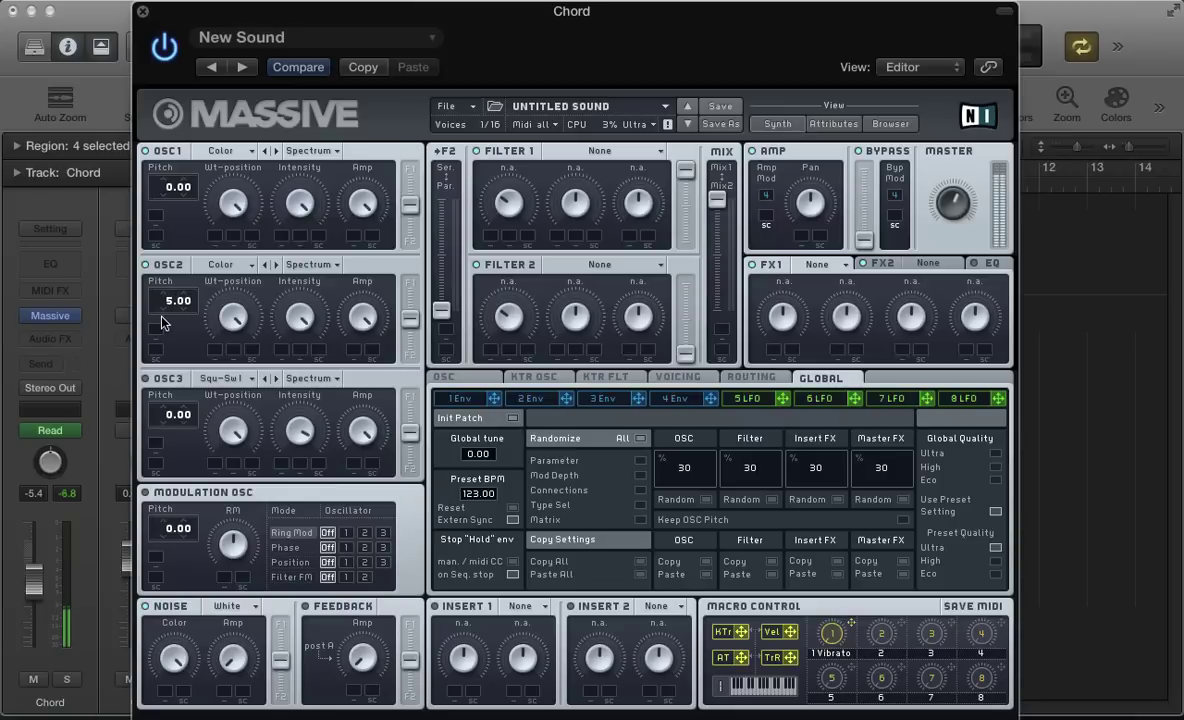
{"action": "left_click_drag", "start_coordinate": [171, 302], "coordinate": [174, 302]}
{"action": "left_click_drag", "start_coordinate": [174, 301], "coordinate": [168, 312]}
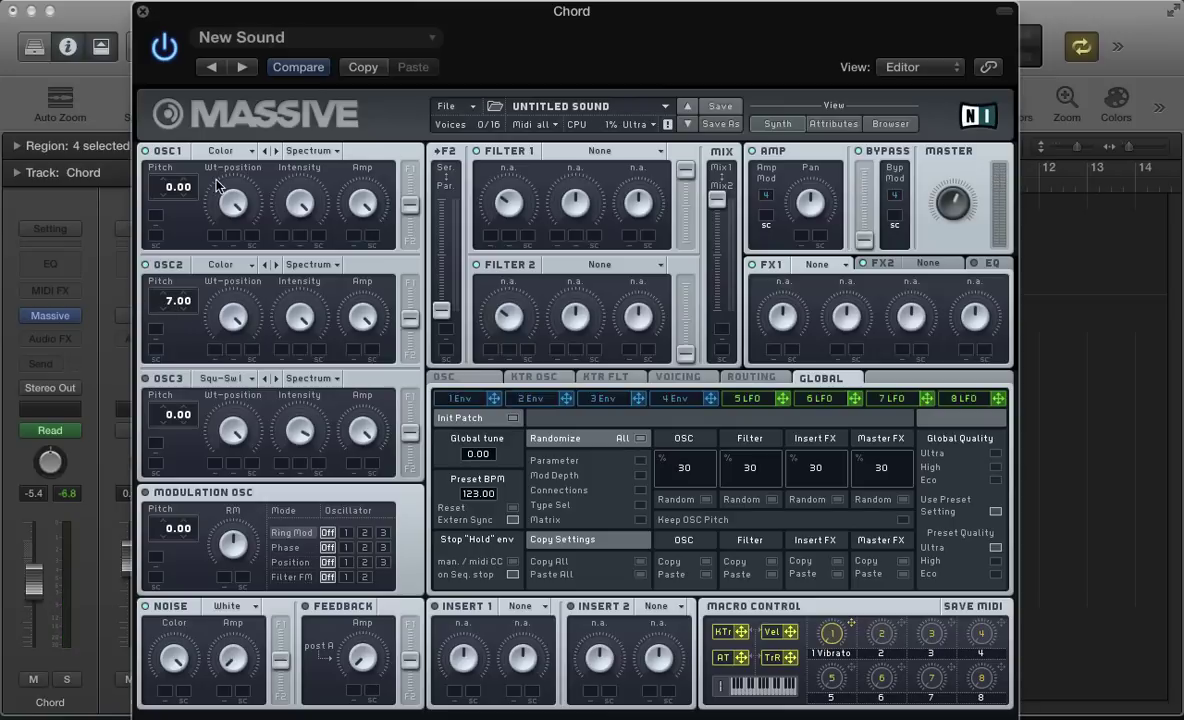
{"action": "left_click_drag", "start_coordinate": [172, 306], "coordinate": [177, 296]}
{"action": "left_click_drag", "start_coordinate": [168, 310], "coordinate": [147, 355]}
- Enable oscillator 3 with the Colors wavetable at a pitch of -12.00, and discard the patch by starting a new sound
{"action": "left_click", "coordinate": [220, 378]}
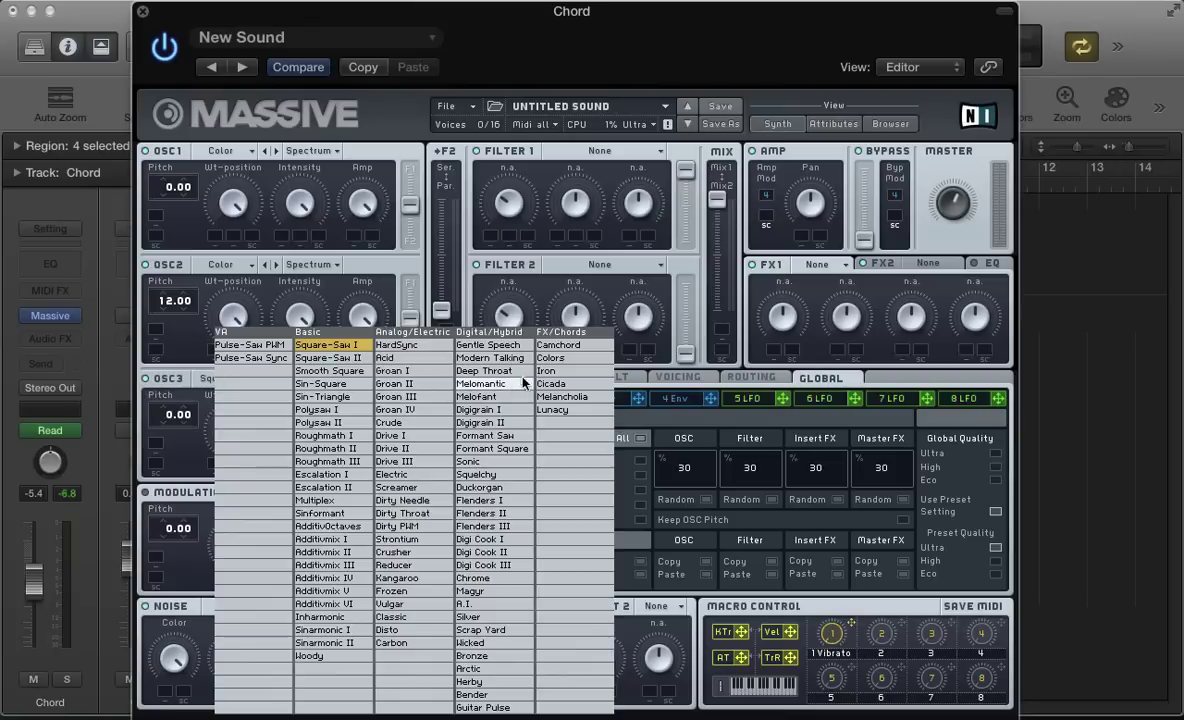
{"action": "left_click", "coordinate": [551, 357]}
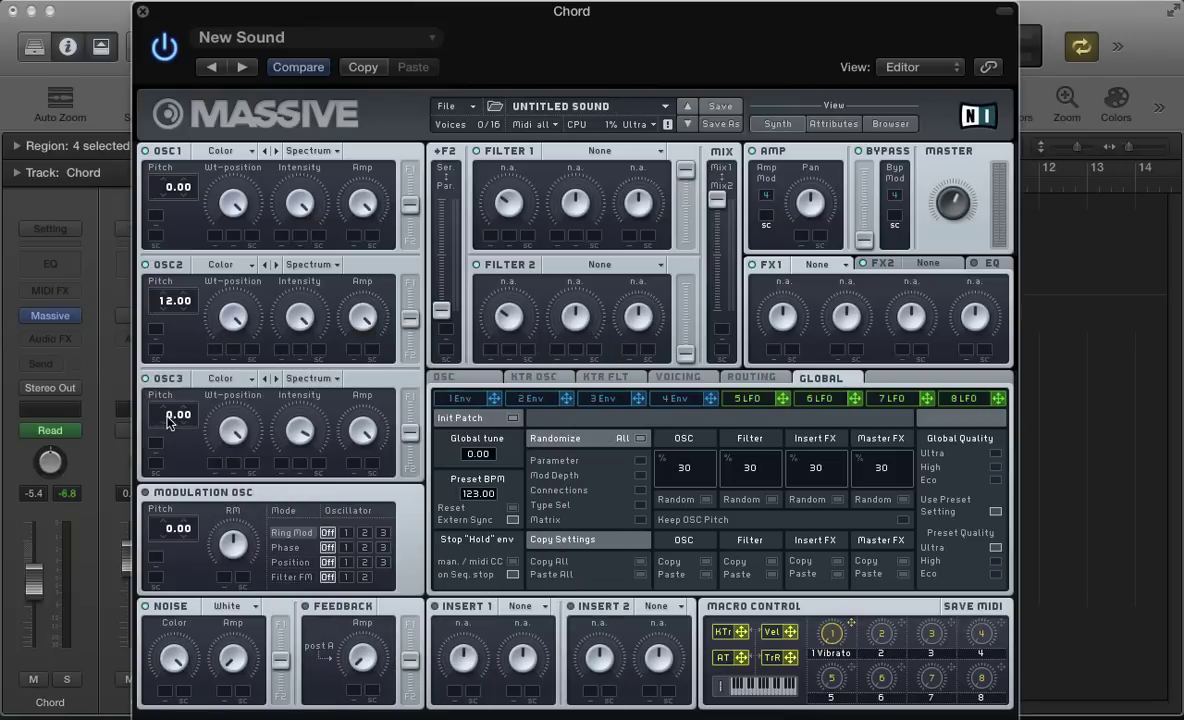
{"action": "left_click_drag", "start_coordinate": [168, 427], "coordinate": [168, 427]}
{"action": "left_click", "coordinate": [446, 106]}
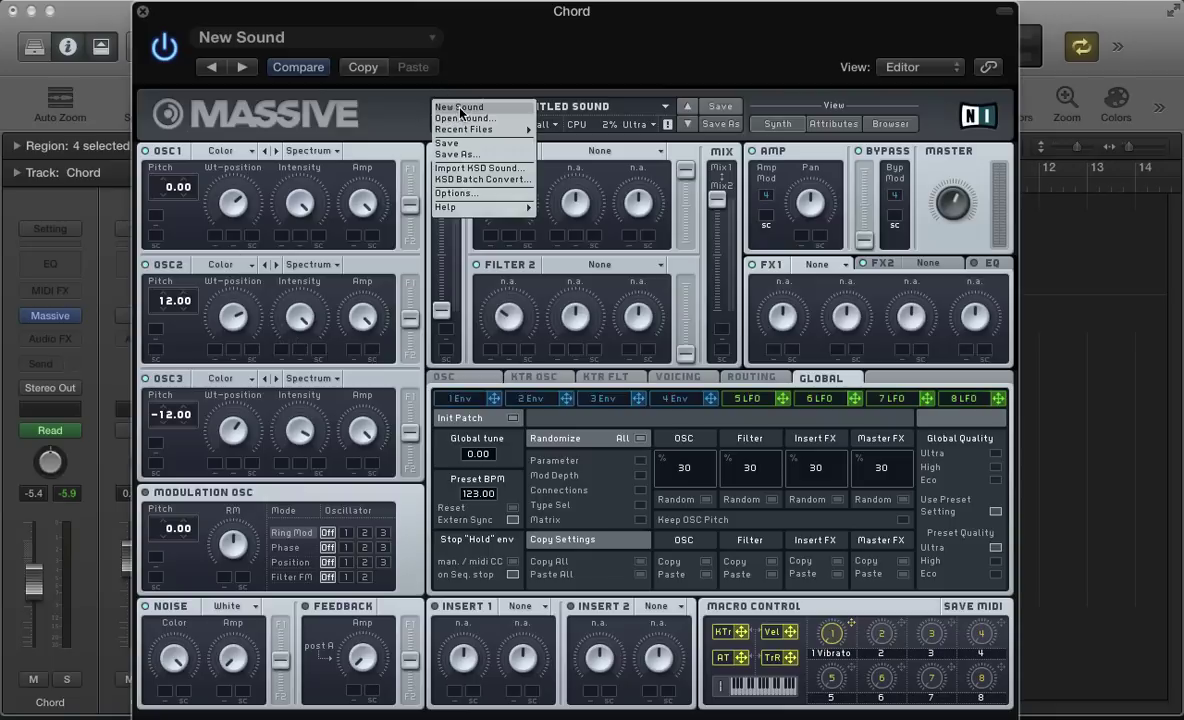
{"action": "left_click", "coordinate": [460, 112]}
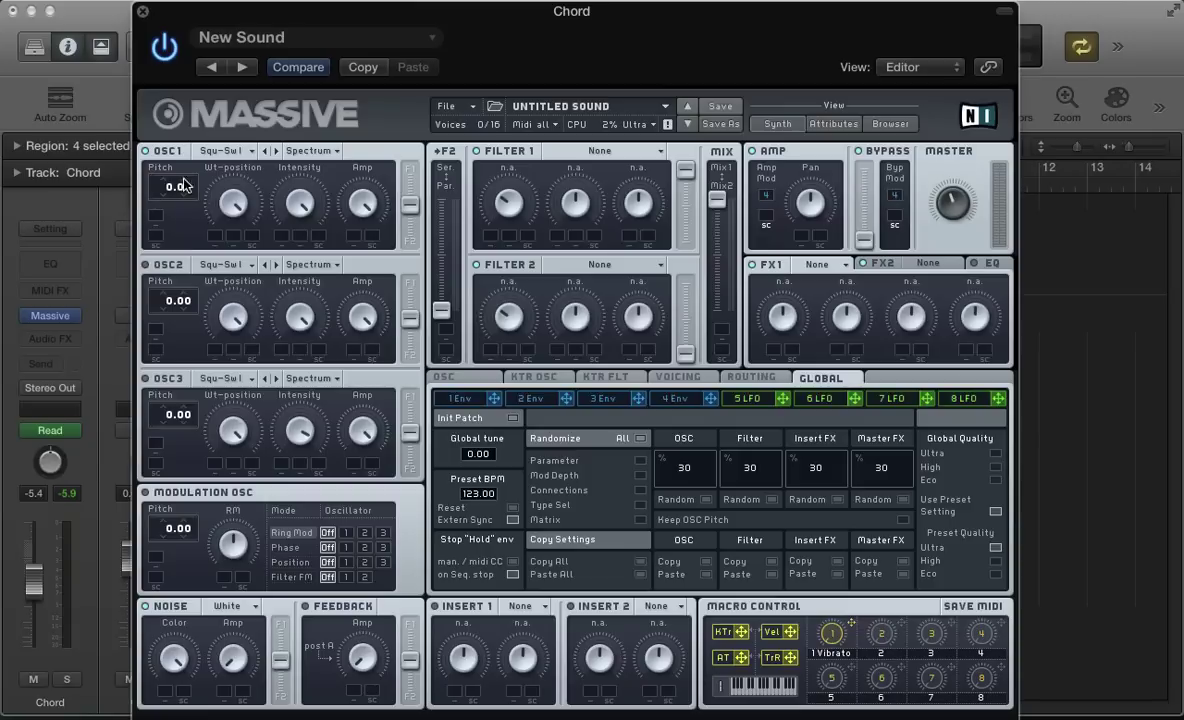
- Set oscillator 1 to Polysaw II at pitch -12.00 with reduced Wt-position, Intensity and Amp, and raise the Chord channel volume to -2.6 dB
{"action": "left_click", "coordinate": [200, 150]}
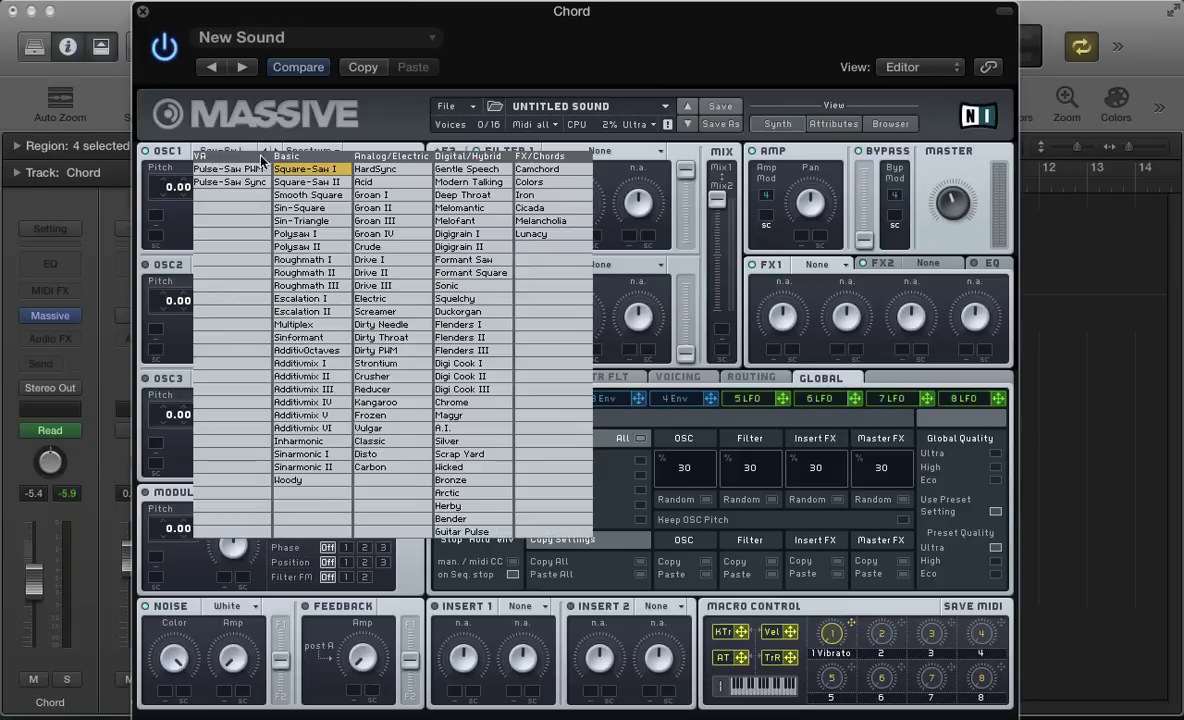
{"action": "left_click", "coordinate": [288, 247]}
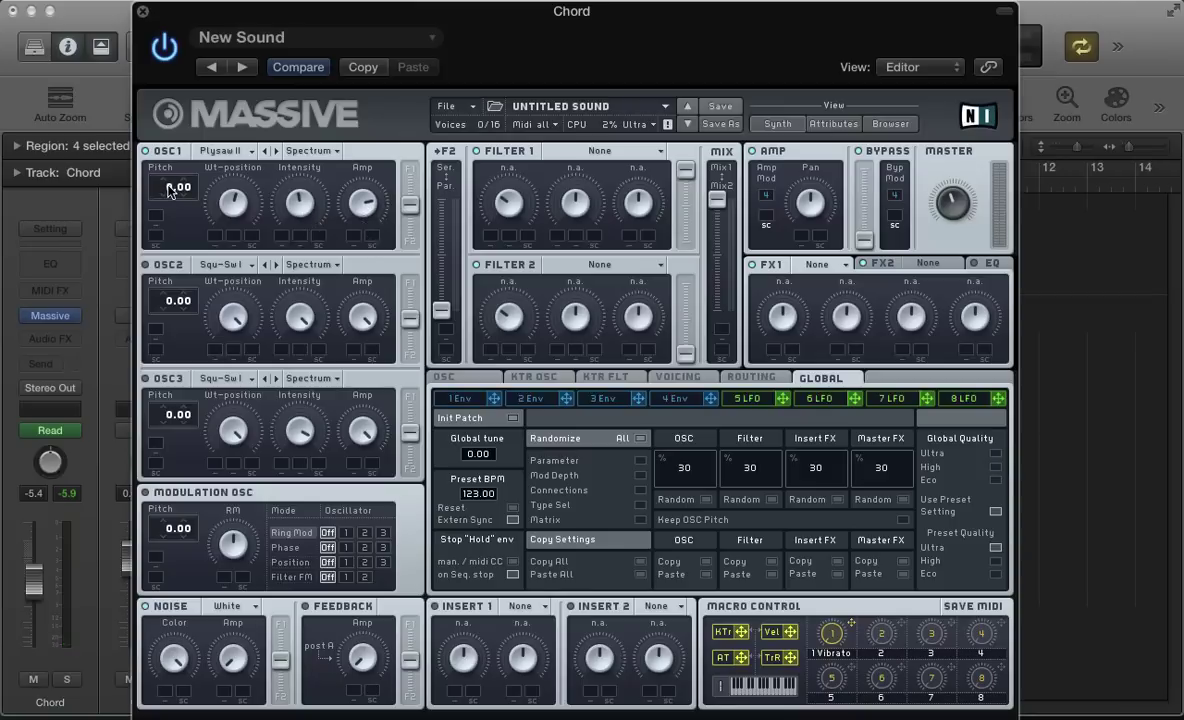
{"action": "left_click_drag", "start_coordinate": [170, 191], "coordinate": [170, 198]}
{"action": "left_click_drag", "start_coordinate": [18, 578], "coordinate": [40, 555]}
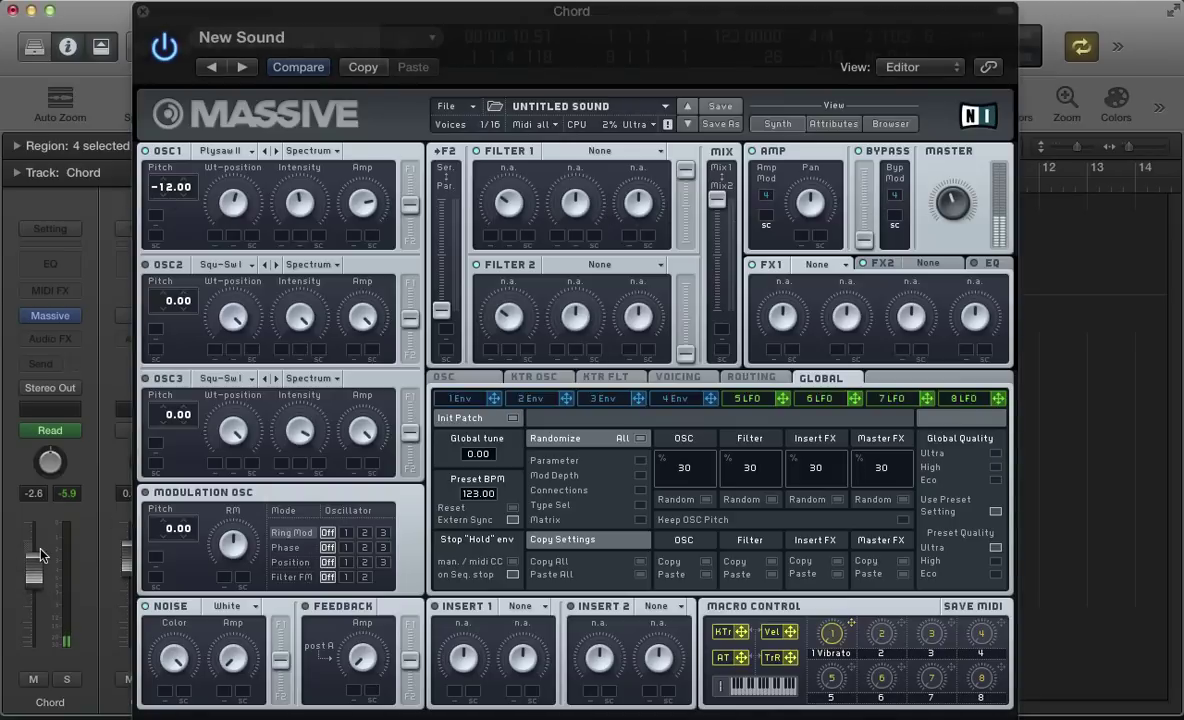
- Enable oscillator 2 with the Colors wavetable, reduce its Wt-position to around the middle, and set its pitch to -12.00
{"action": "left_click", "coordinate": [148, 272]}
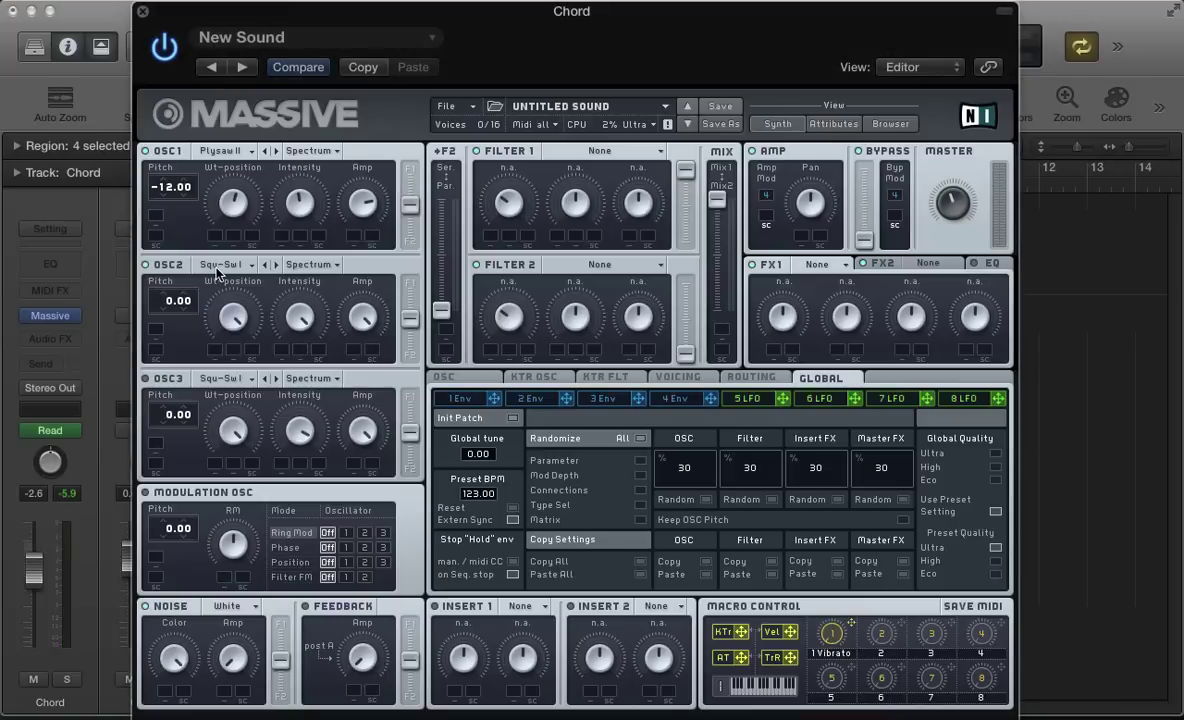
{"action": "left_click", "coordinate": [218, 272]}
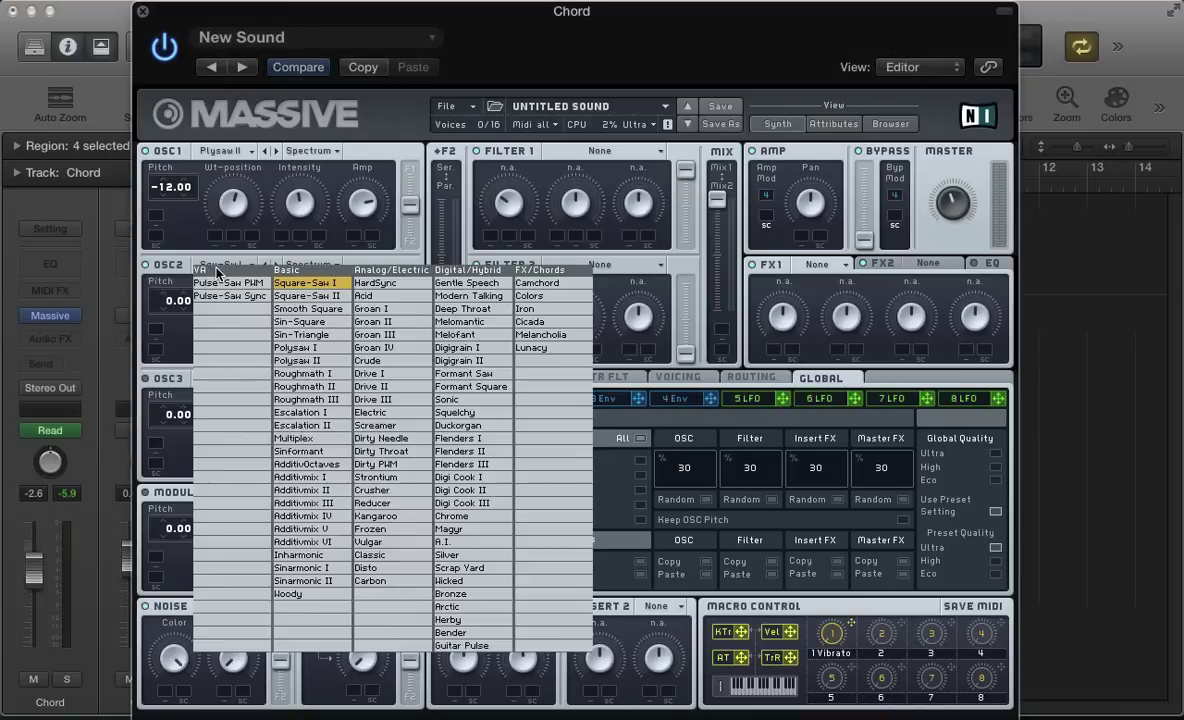
{"action": "left_click", "coordinate": [548, 297]}
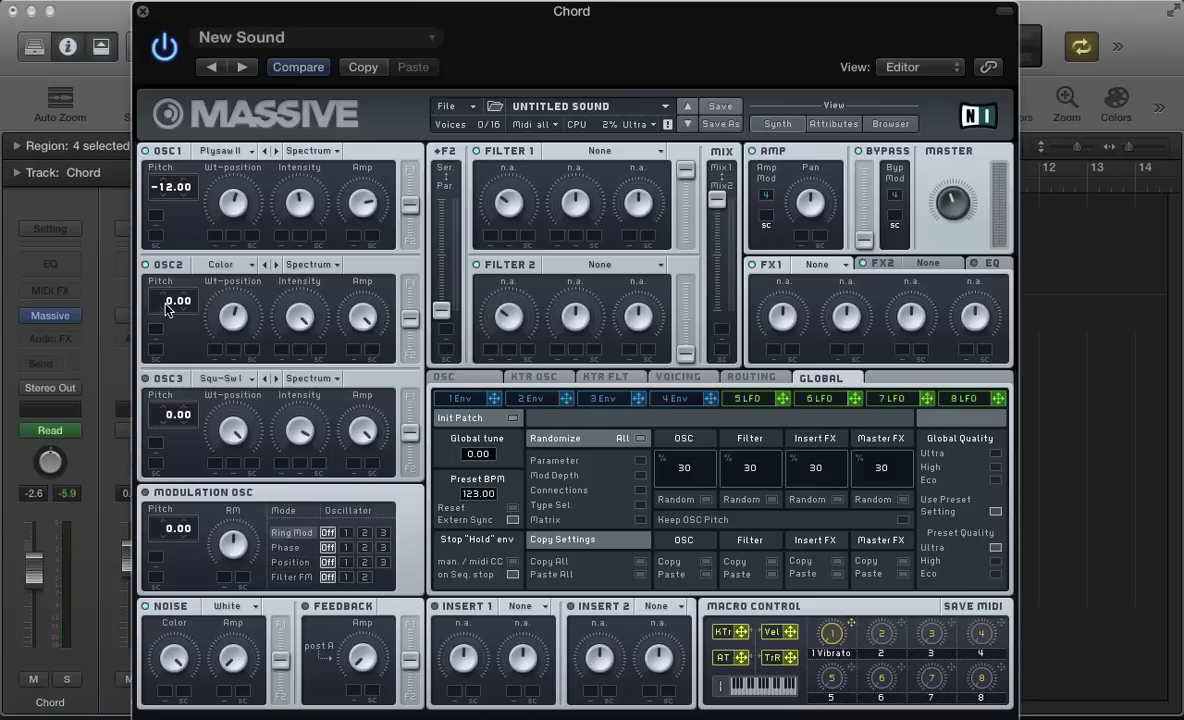
{"action": "left_click_drag", "start_coordinate": [167, 310], "coordinate": [168, 320]}
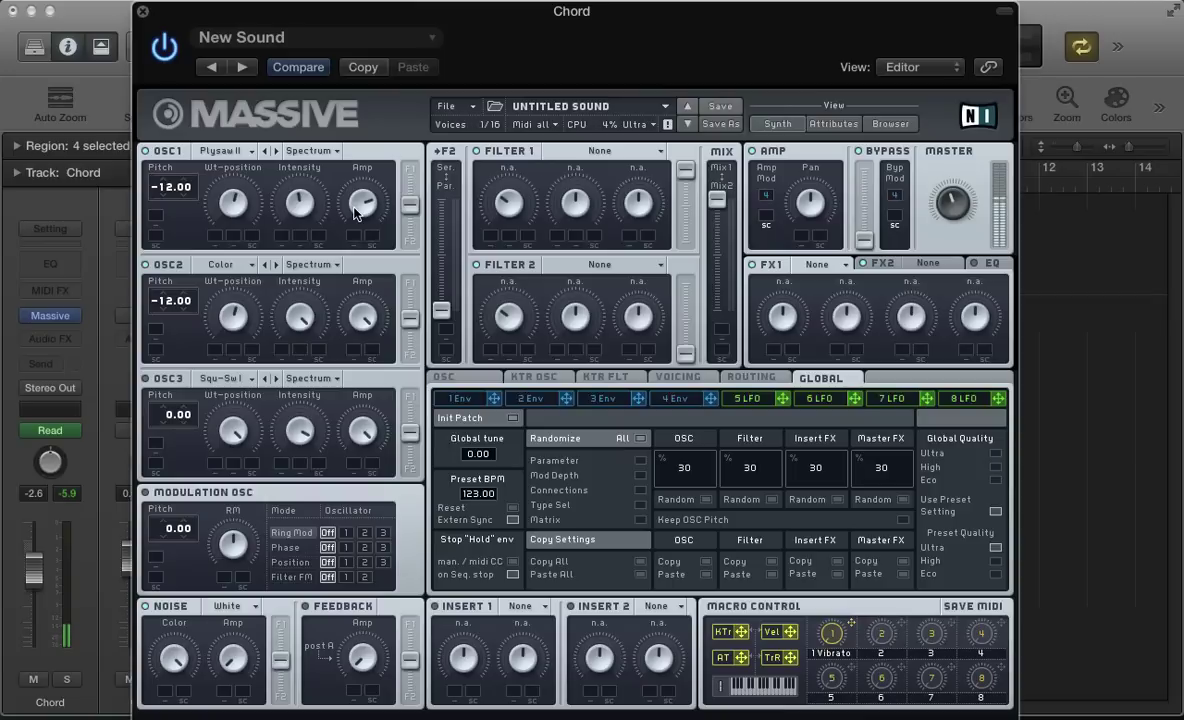
- Enable oscillator 3 with the Colors wavetable and lower its Amp level
{"action": "left_click", "coordinate": [222, 378]}
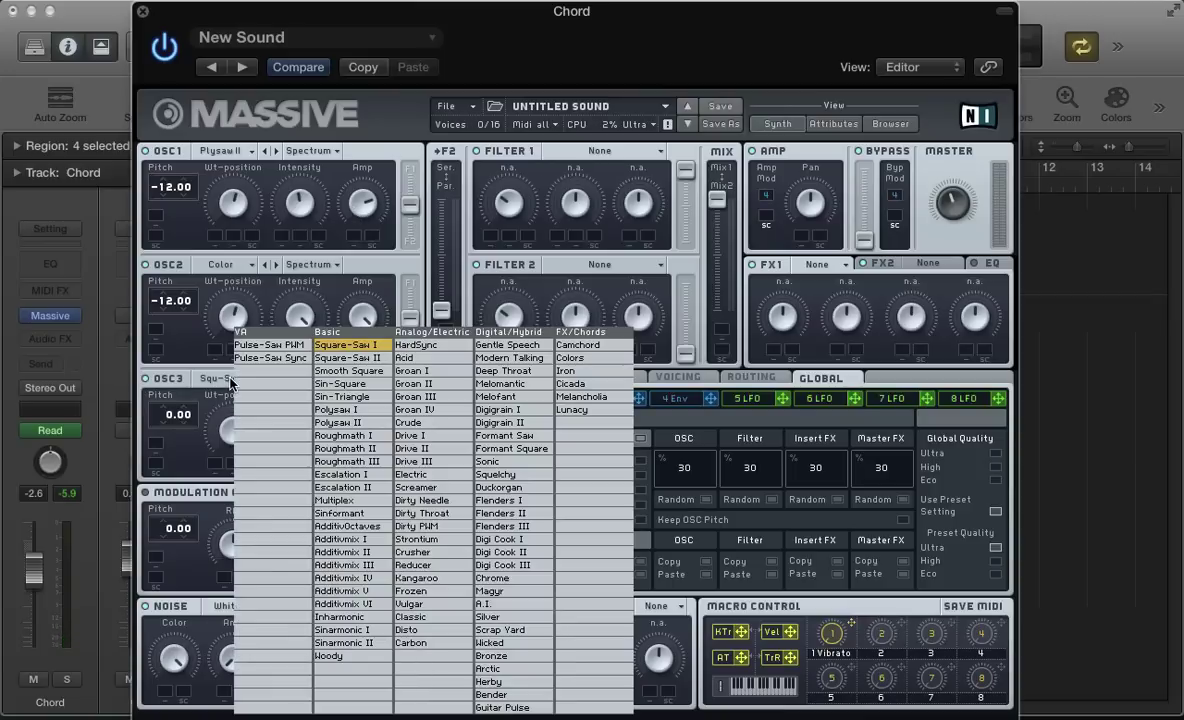
{"action": "left_click", "coordinate": [576, 358]}
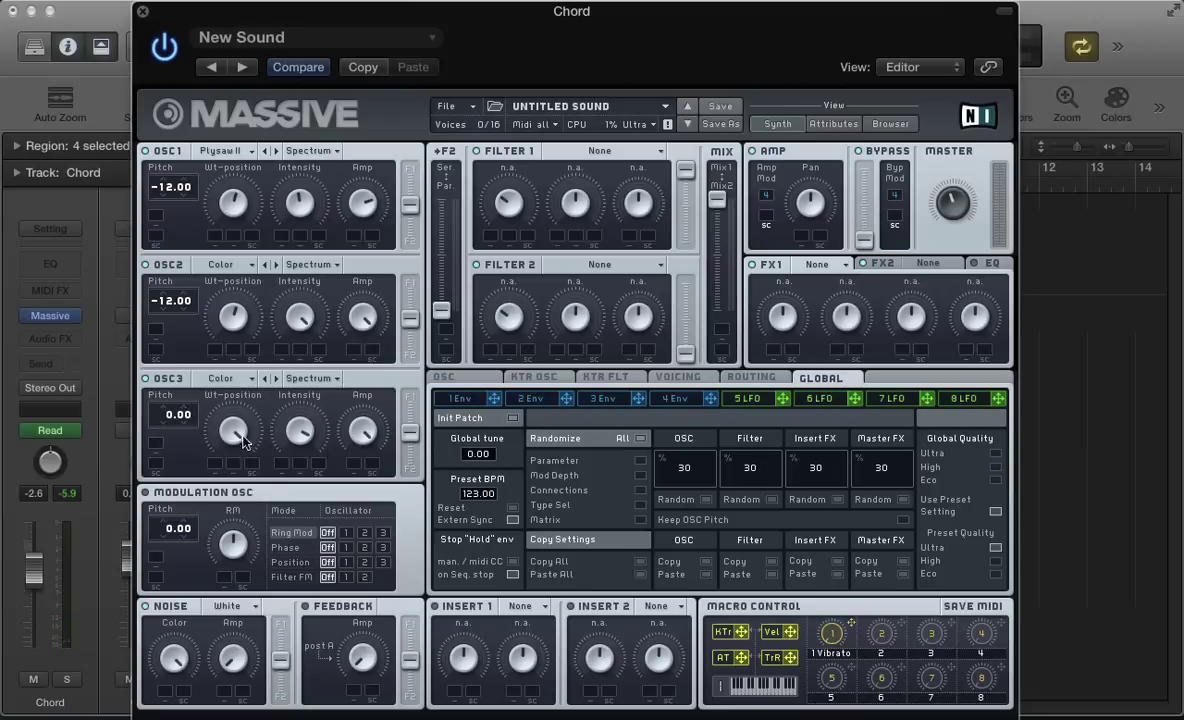
{"action": "left_click_drag", "start_coordinate": [281, 428], "coordinate": [287, 462]}
{"action": "left_click_drag", "start_coordinate": [362, 422], "coordinate": [360, 451]}
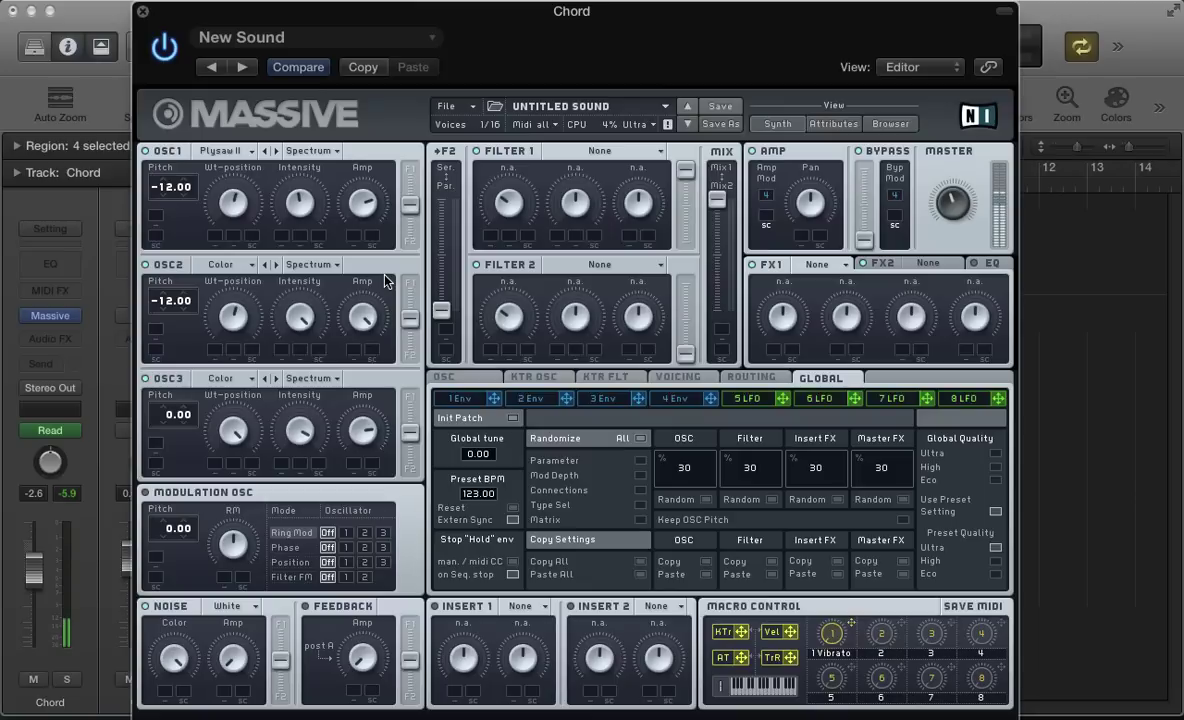
- Turn on Restart via Gate for the oscillator phases
{"action": "left_click", "coordinate": [443, 378]}
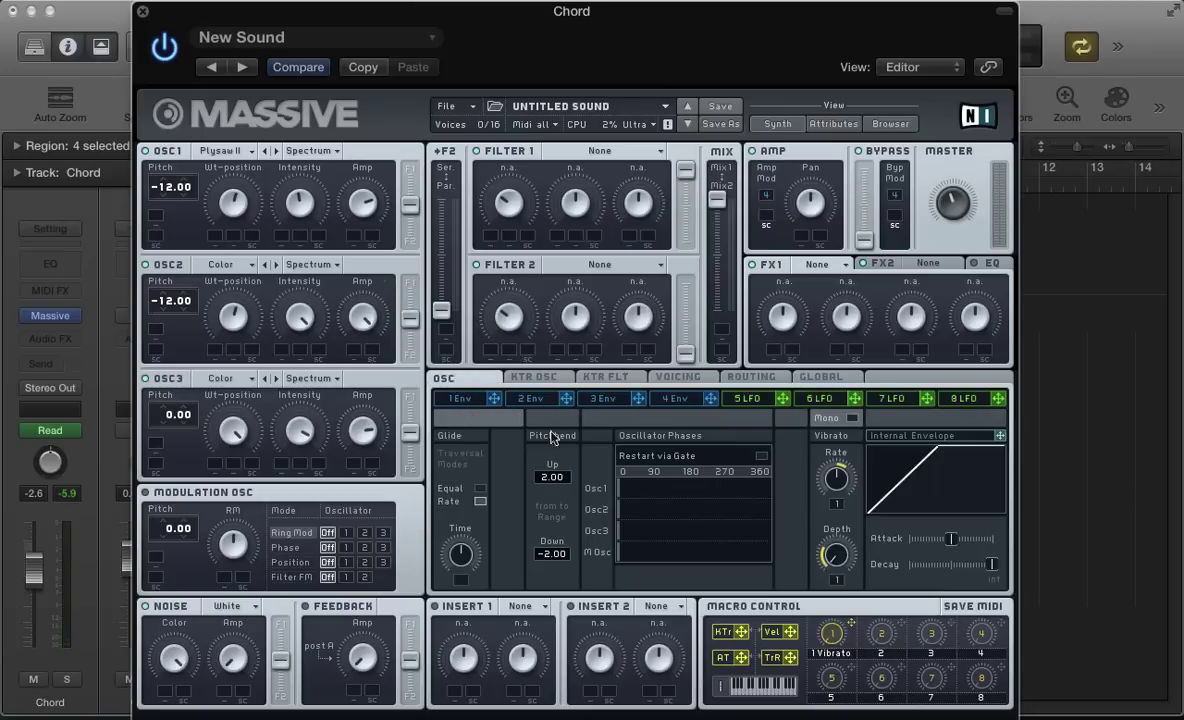
{"action": "left_click", "coordinate": [761, 457]}
- Set filter 1 to the Daft type and assign envelope 1 to modulate its Cutoff upward
{"action": "left_click", "coordinate": [585, 152]}
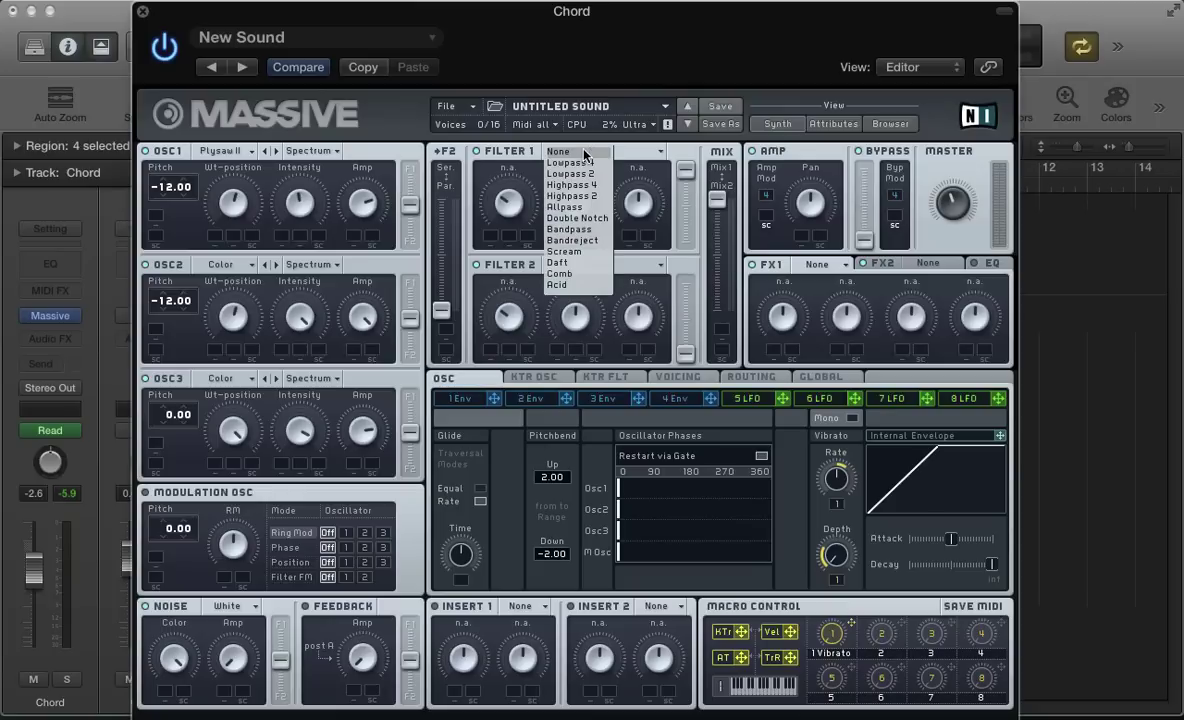
{"action": "left_click", "coordinate": [557, 263]}
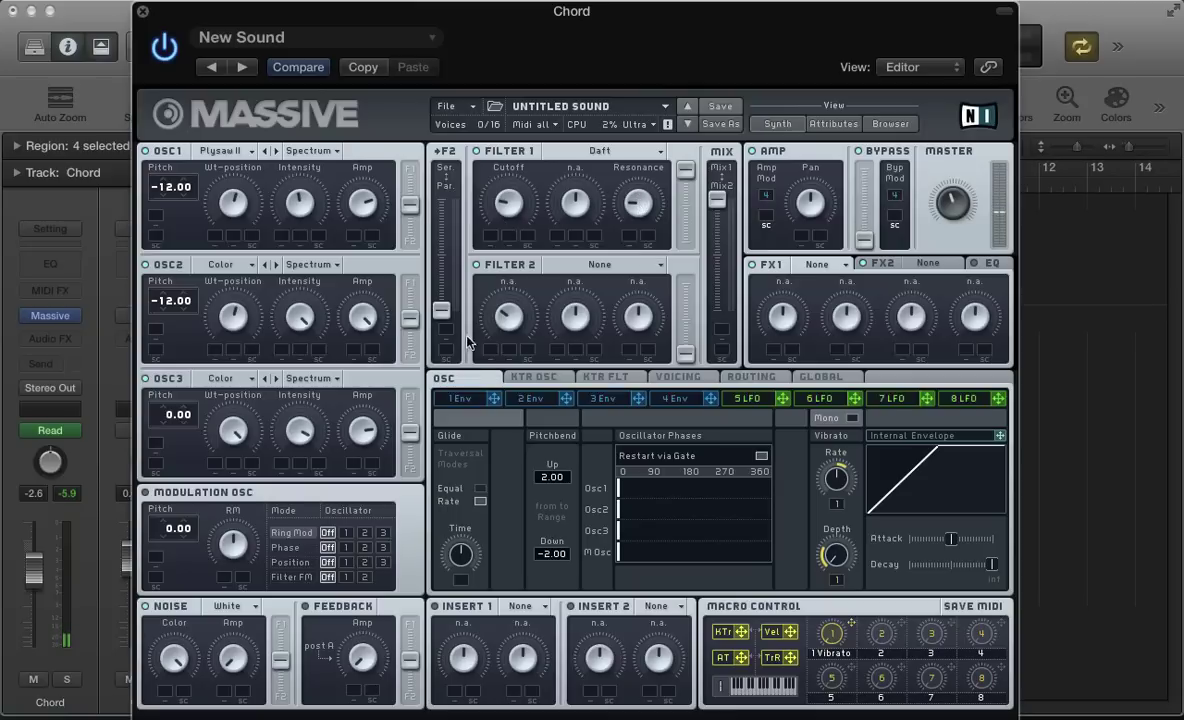
{"action": "left_click", "coordinate": [466, 400]}
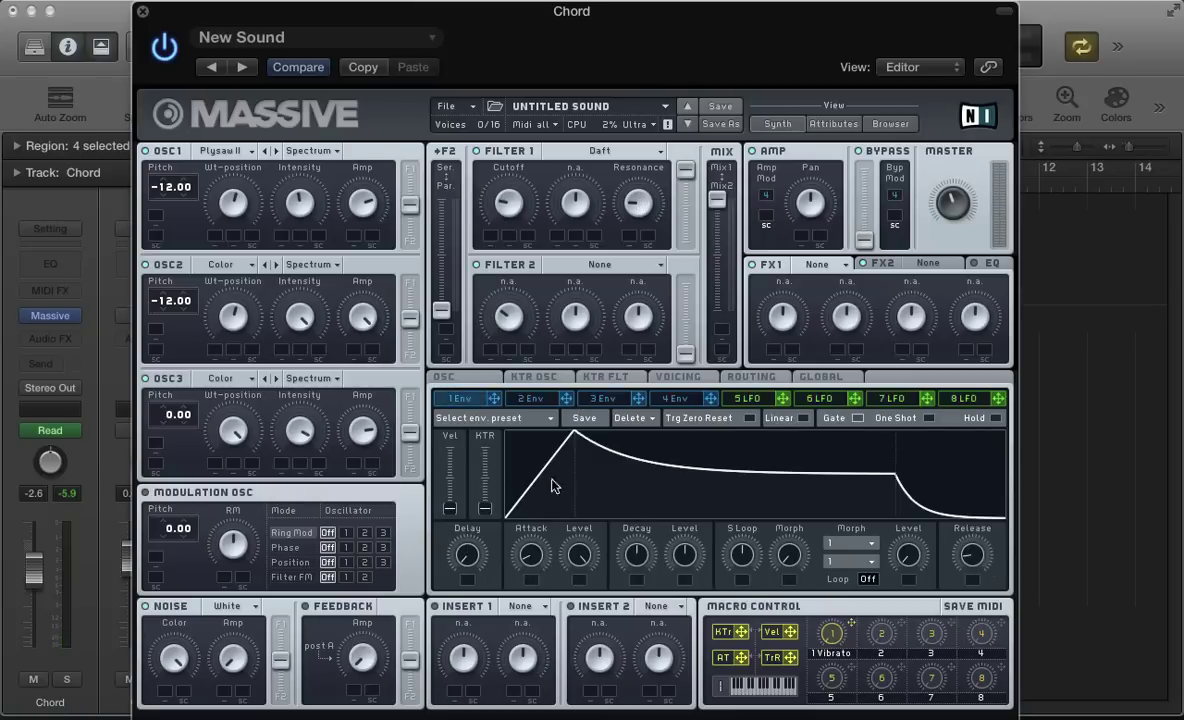
{"action": "left_click_drag", "start_coordinate": [498, 401], "coordinate": [487, 238]}
{"action": "left_click_drag", "start_coordinate": [490, 240], "coordinate": [490, 180]}
- Lower envelope 1's decay level to minimum and shorten its decay, and assign macro 4 as the Cutoff sidechain, labelled FLT MOD
{"action": "left_click_drag", "start_coordinate": [684, 555], "coordinate": [680, 622]}
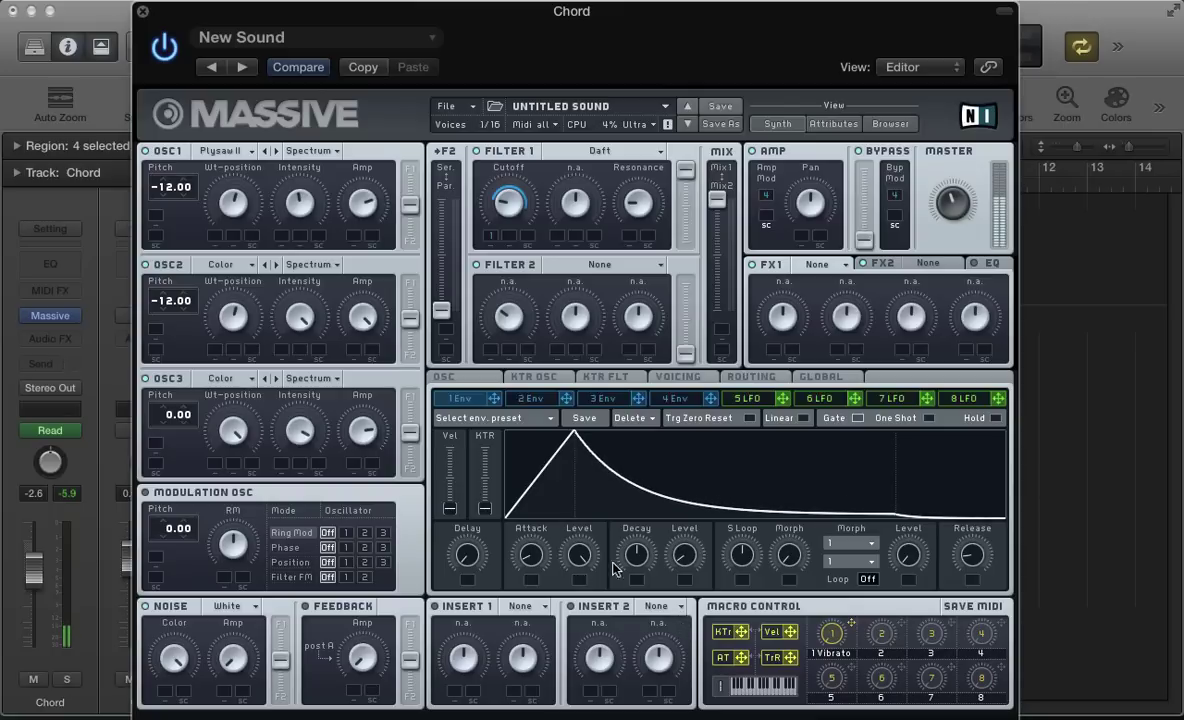
{"action": "left_click_drag", "start_coordinate": [620, 565], "coordinate": [638, 578]}
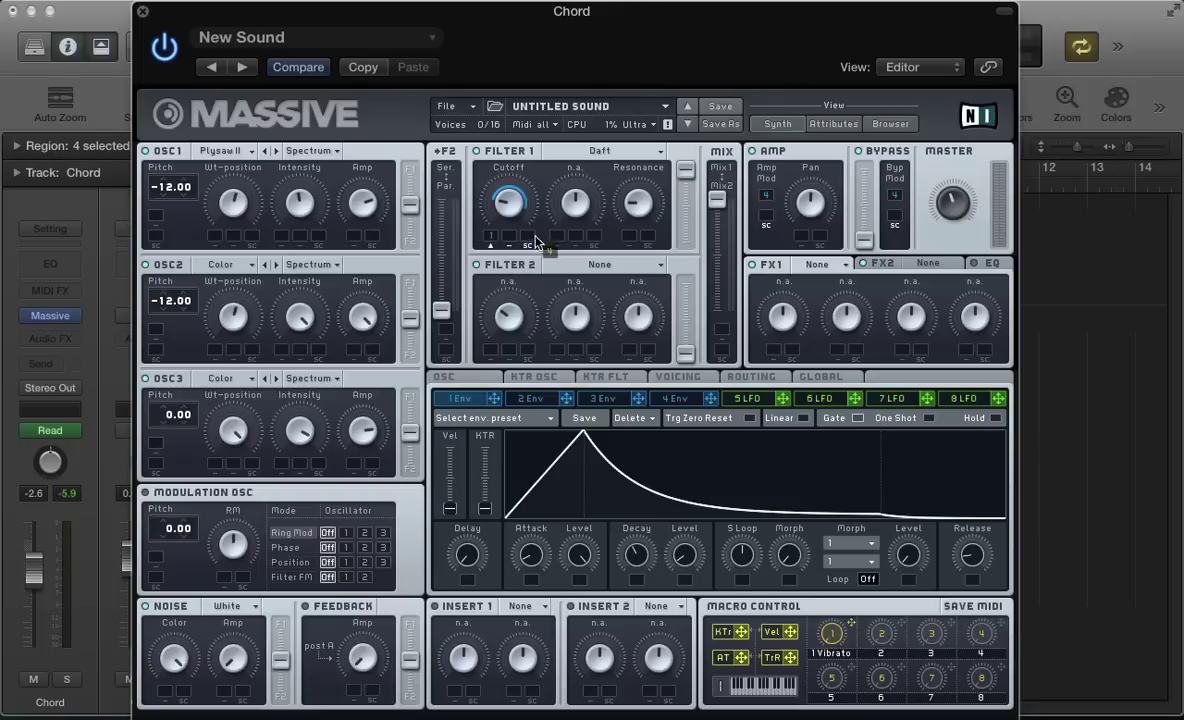
{"action": "left_click_drag", "start_coordinate": [530, 242], "coordinate": [529, 242]}
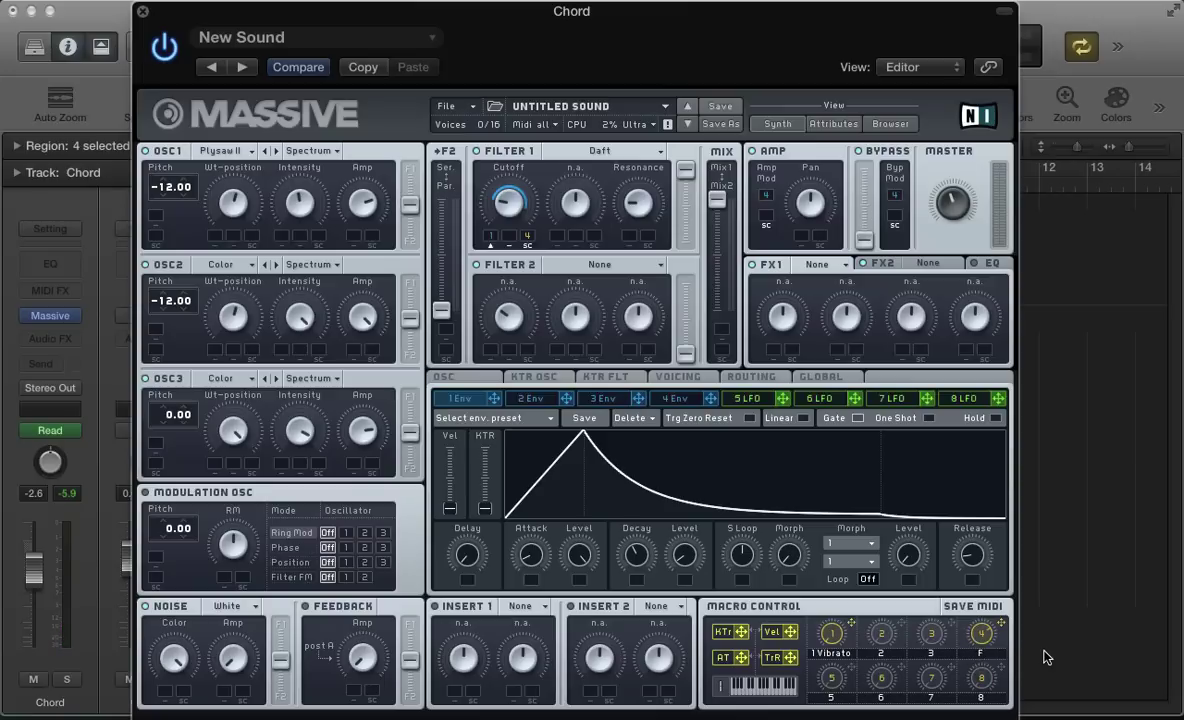
{"action": "type", "text": "D"}
- Load Classic Tube in FX1 and Delay Synced in FX2, with both delay times at 1/8 and reduced Dry/Wet, Damp and Feedback
{"action": "left_click", "coordinate": [820, 264]}
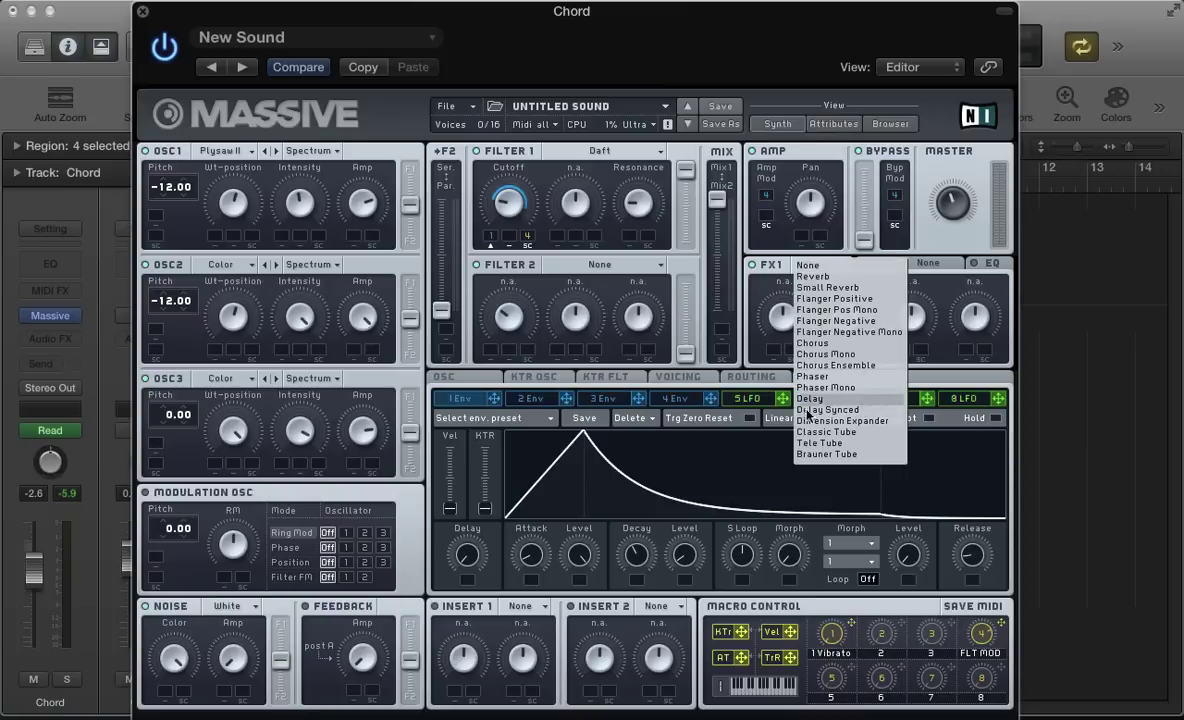
{"action": "left_click", "coordinate": [808, 433]}
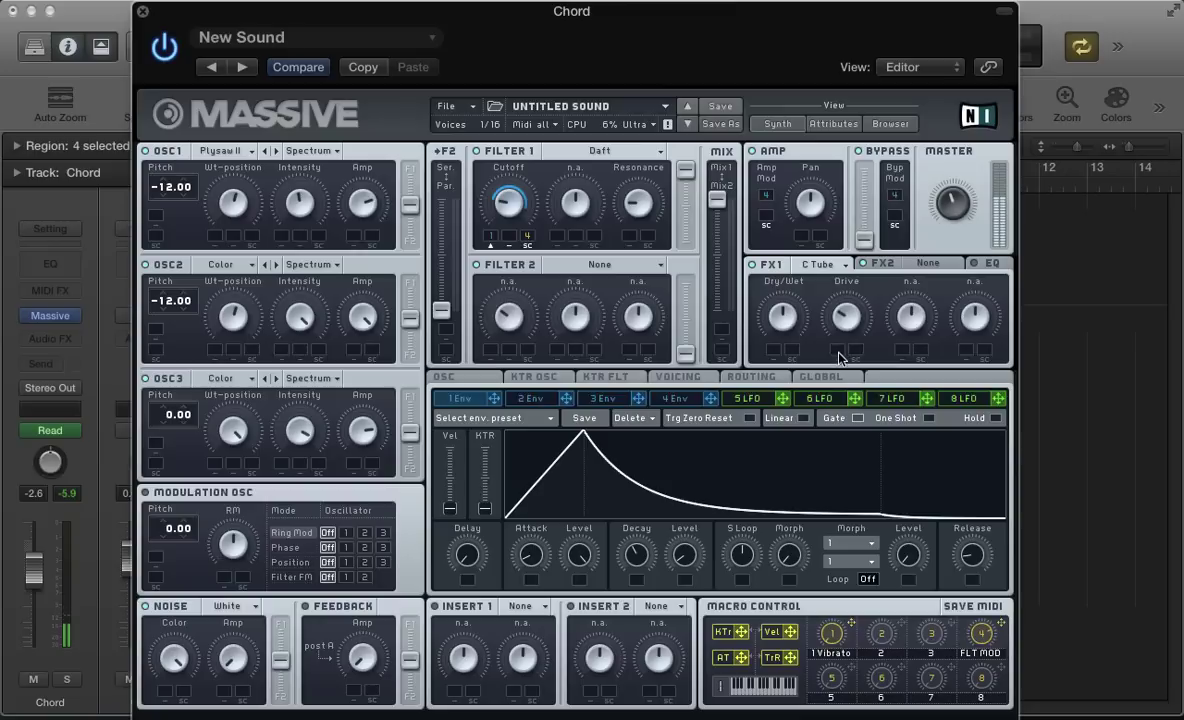
{"action": "left_click", "coordinate": [928, 264]}
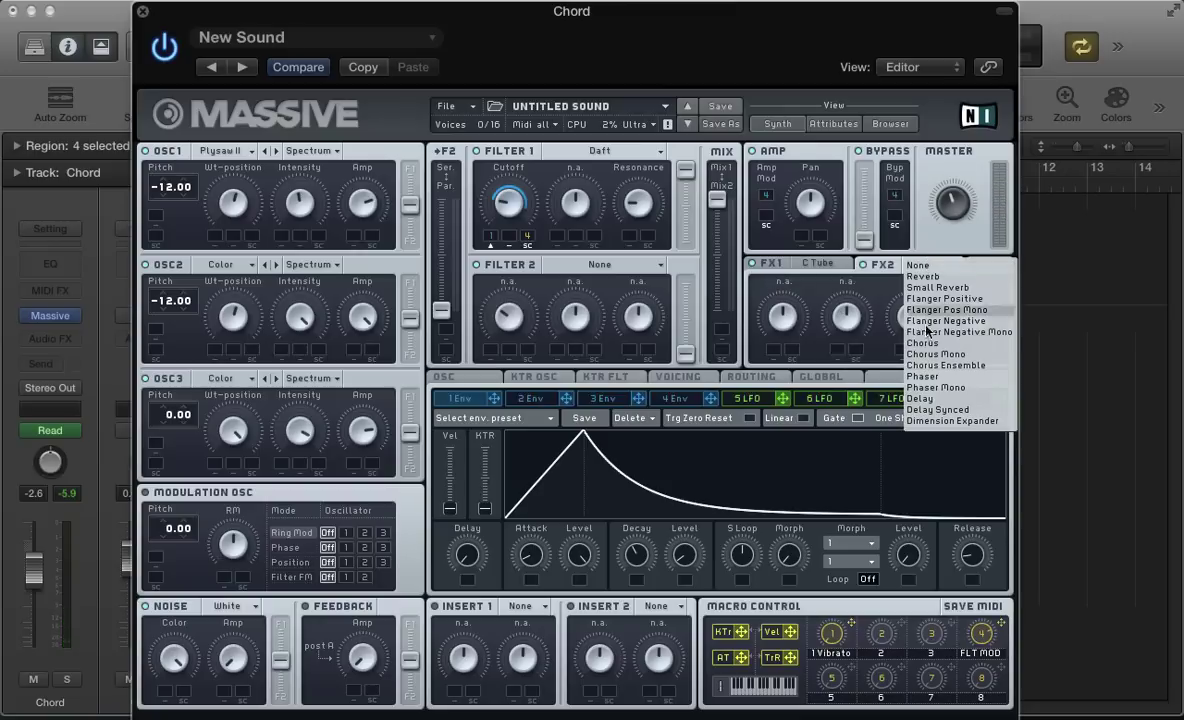
{"action": "left_click", "coordinate": [930, 410]}
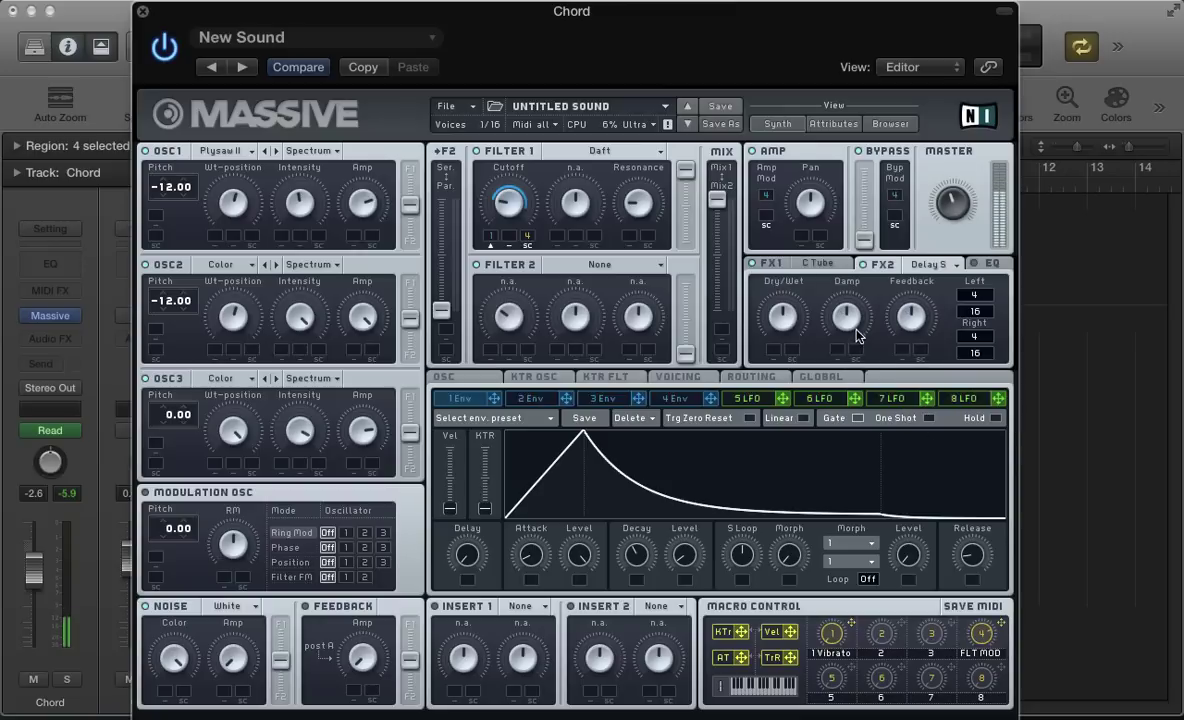
{"action": "left_click_drag", "start_coordinate": [975, 295], "coordinate": [900, 340]}
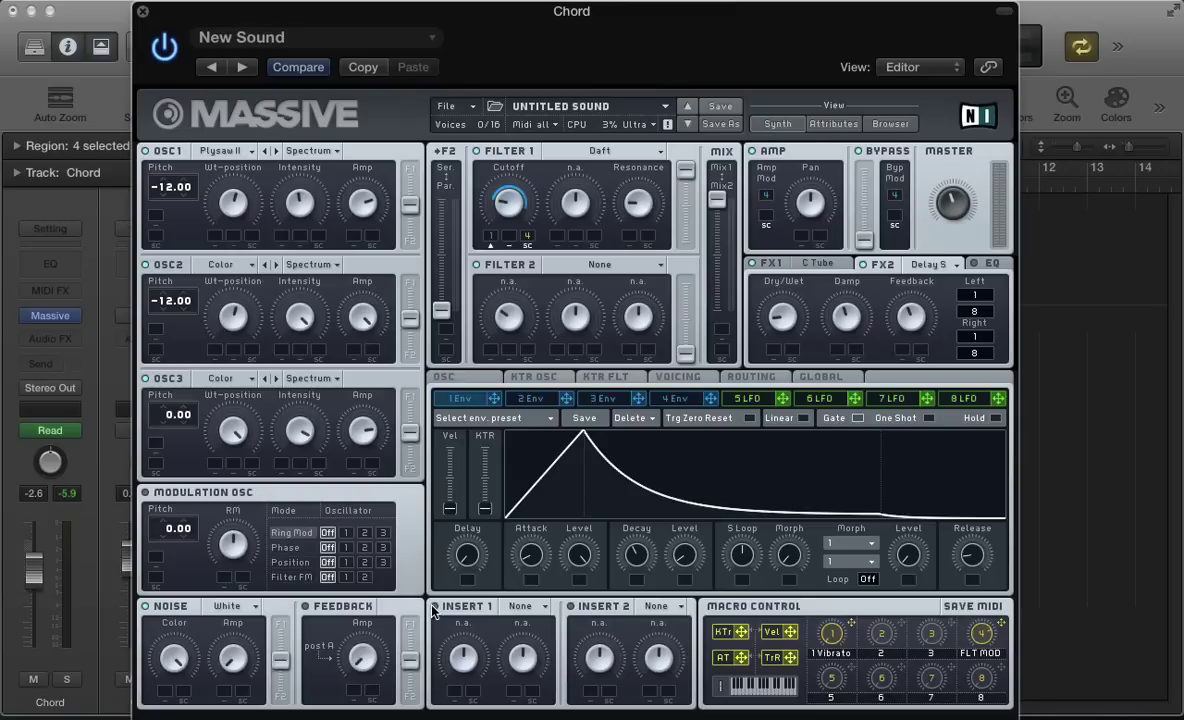
- Load Sample & Hold in Insert 1 with raised Pitch and Dry/Wet at minimum, and modulate Dry/Wet with macro 2, labelled S & H
{"action": "left_click", "coordinate": [513, 606]}
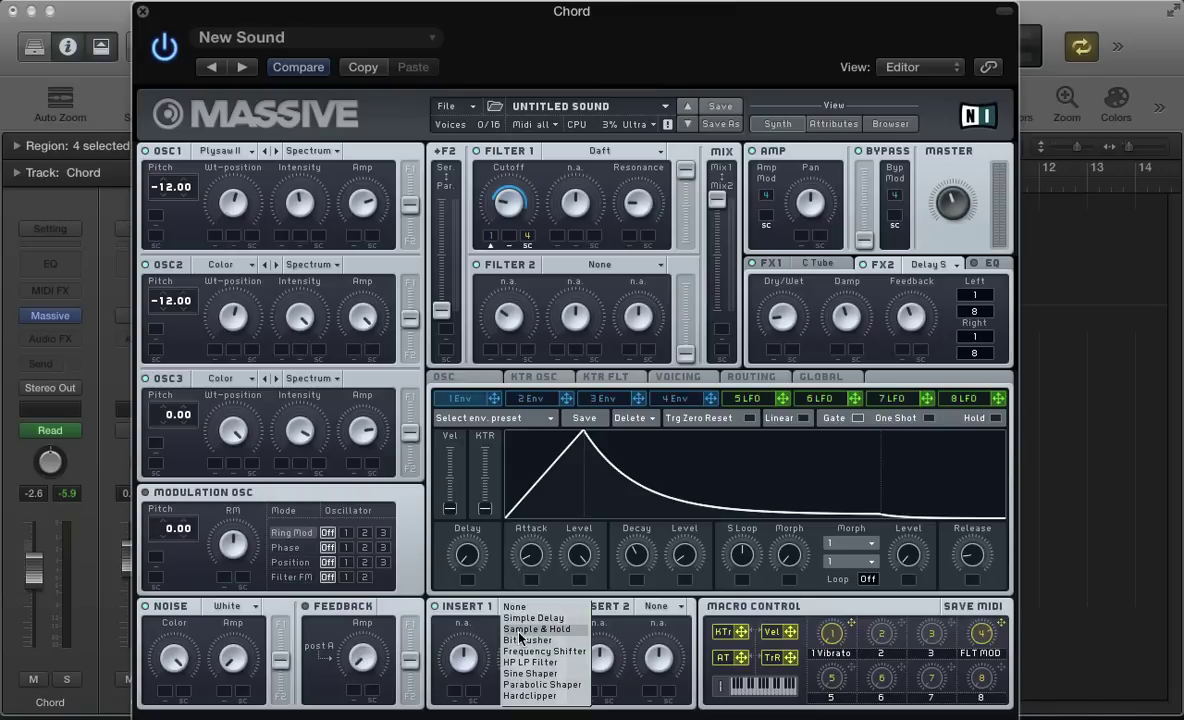
{"action": "left_click", "coordinate": [522, 629]}
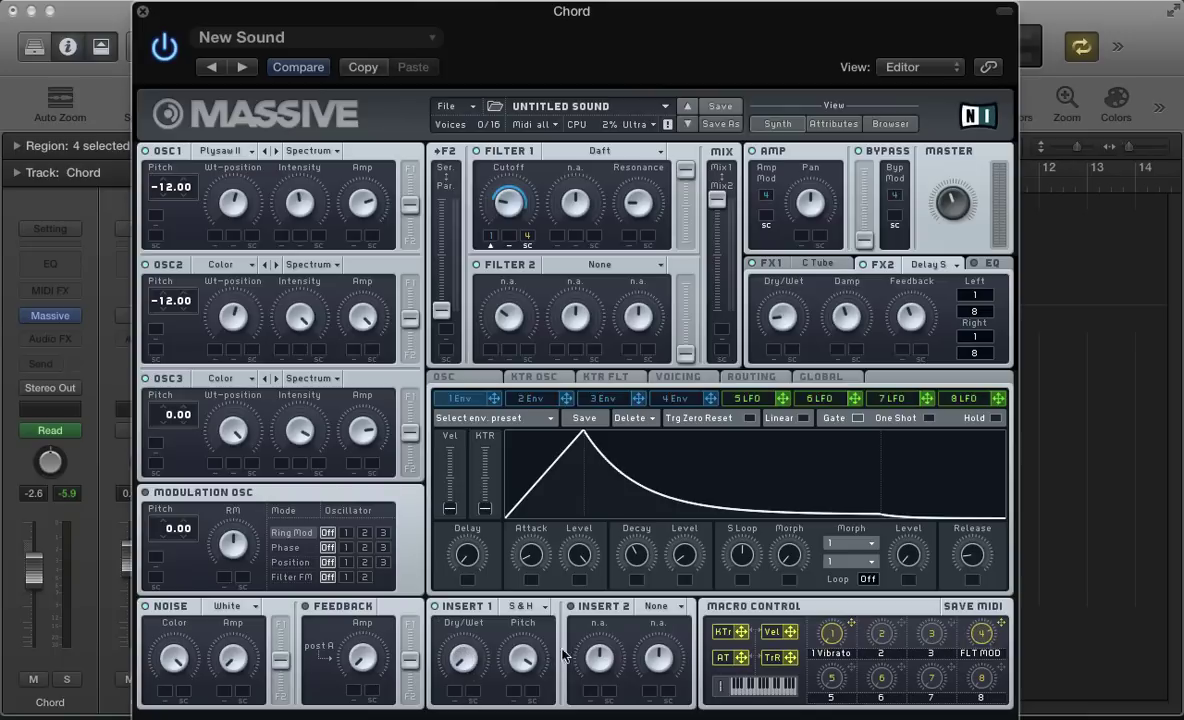
{"action": "left_click_drag", "start_coordinate": [537, 655], "coordinate": [455, 692]}
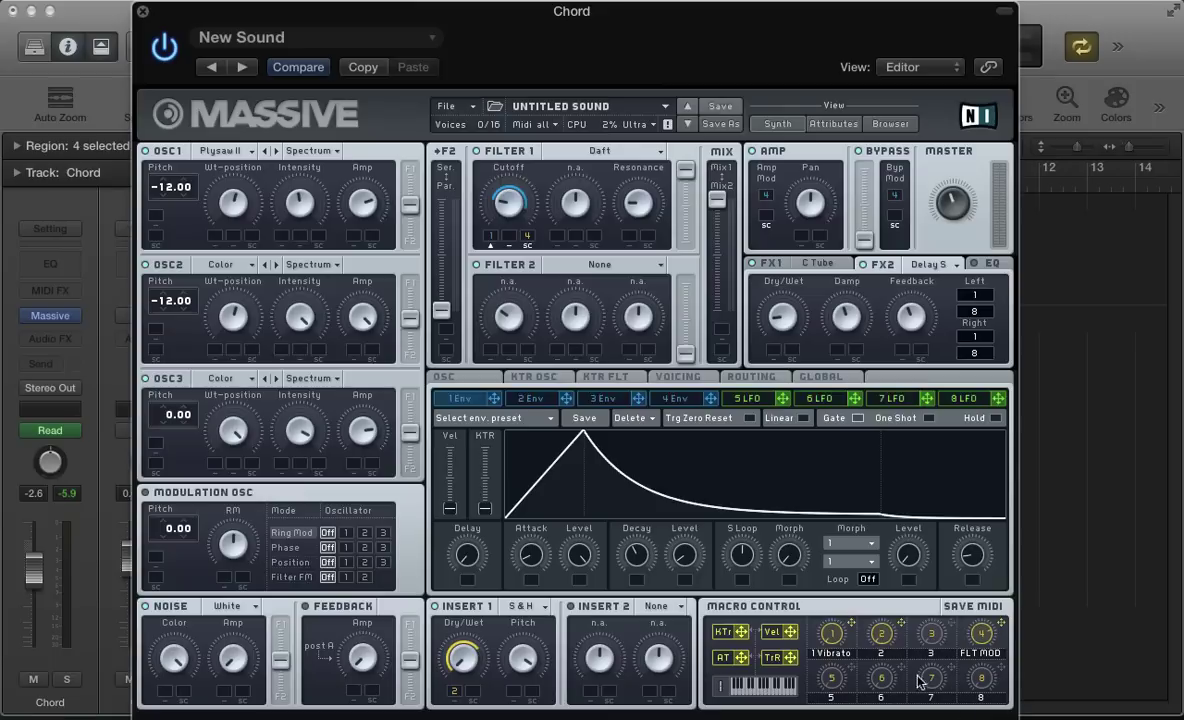
{"action": "double_click", "coordinate": [882, 653]}
- Set Unisono to 3 with slight Pitch Cutoff and Pan Position spread, lowering the master volume and the Classic Tube's Dry/Wet and Drive
{"action": "left_click", "coordinate": [688, 377]}
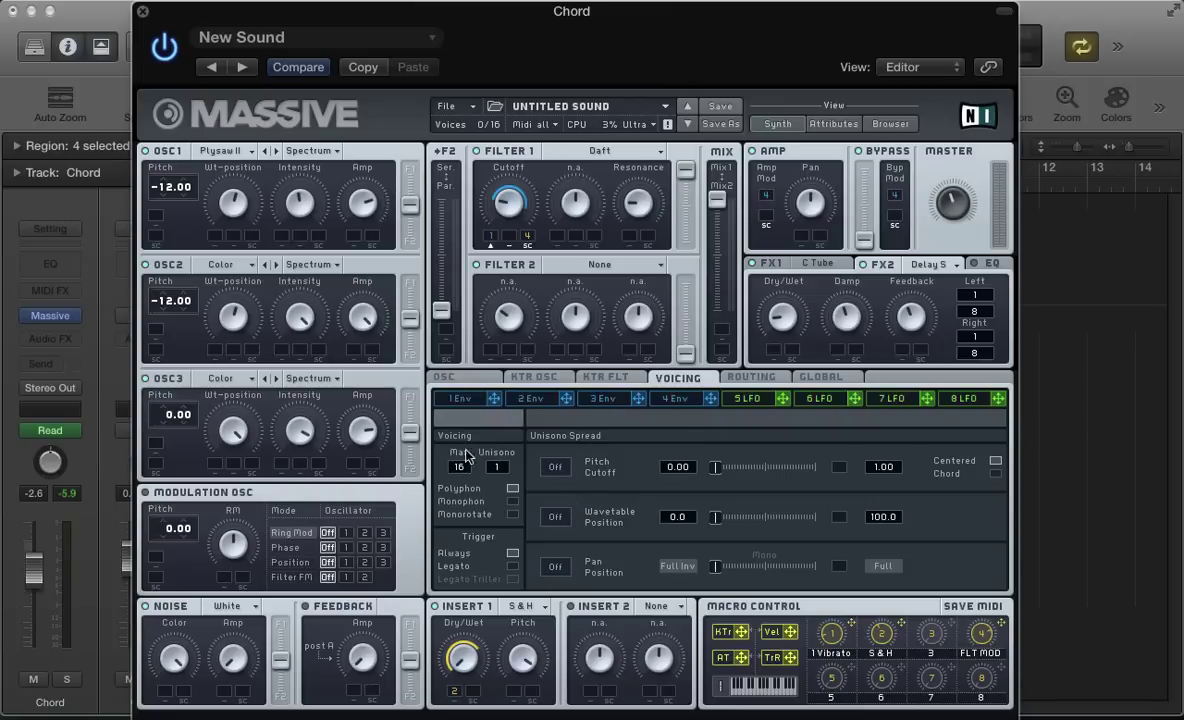
{"action": "left_click_drag", "start_coordinate": [497, 477], "coordinate": [505, 471]}
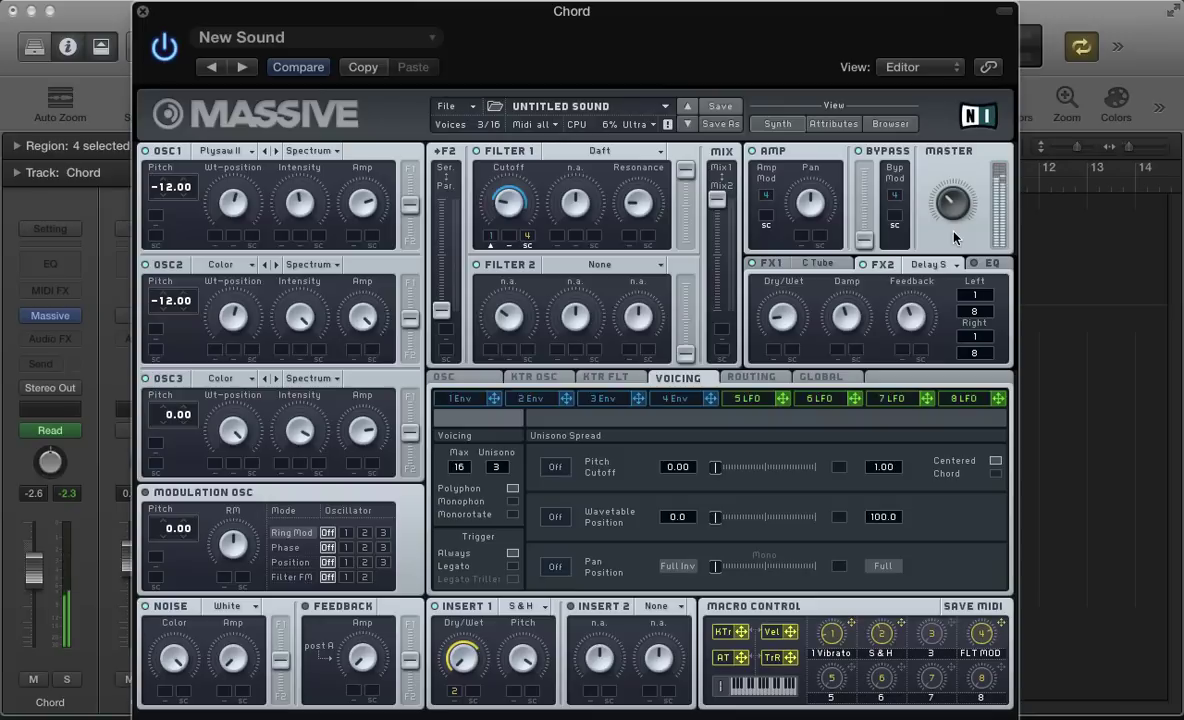
{"action": "left_click", "coordinate": [772, 263]}
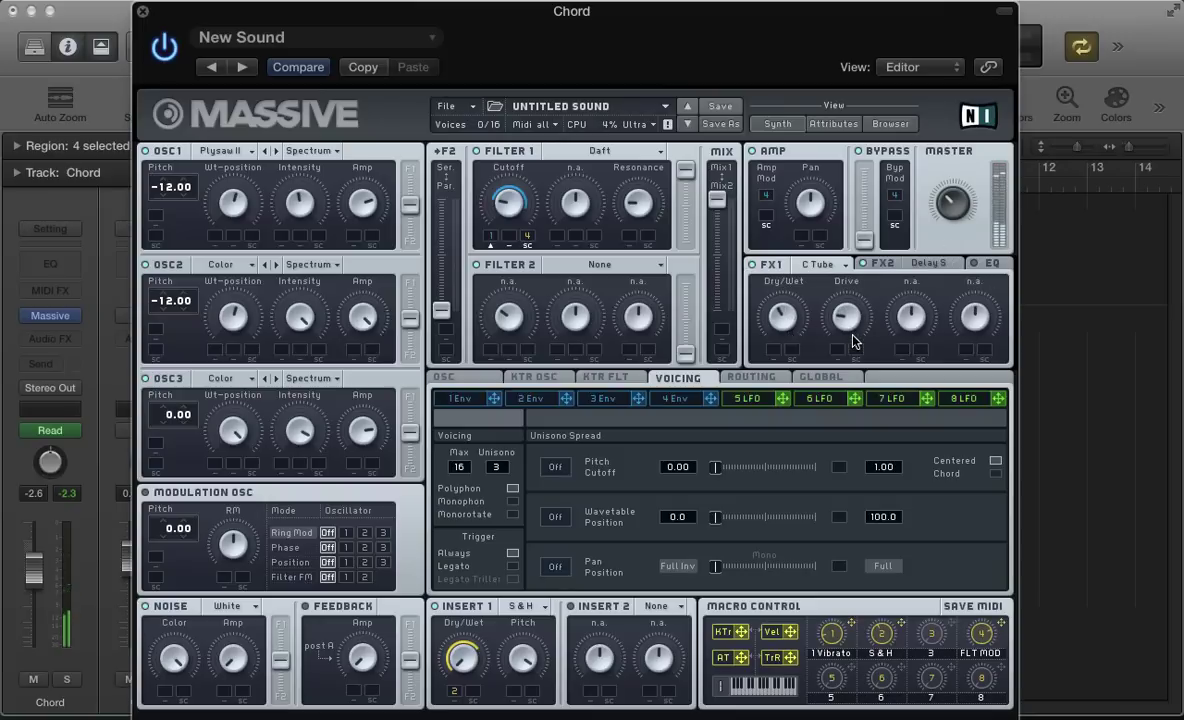
{"action": "left_click", "coordinate": [555, 467]}
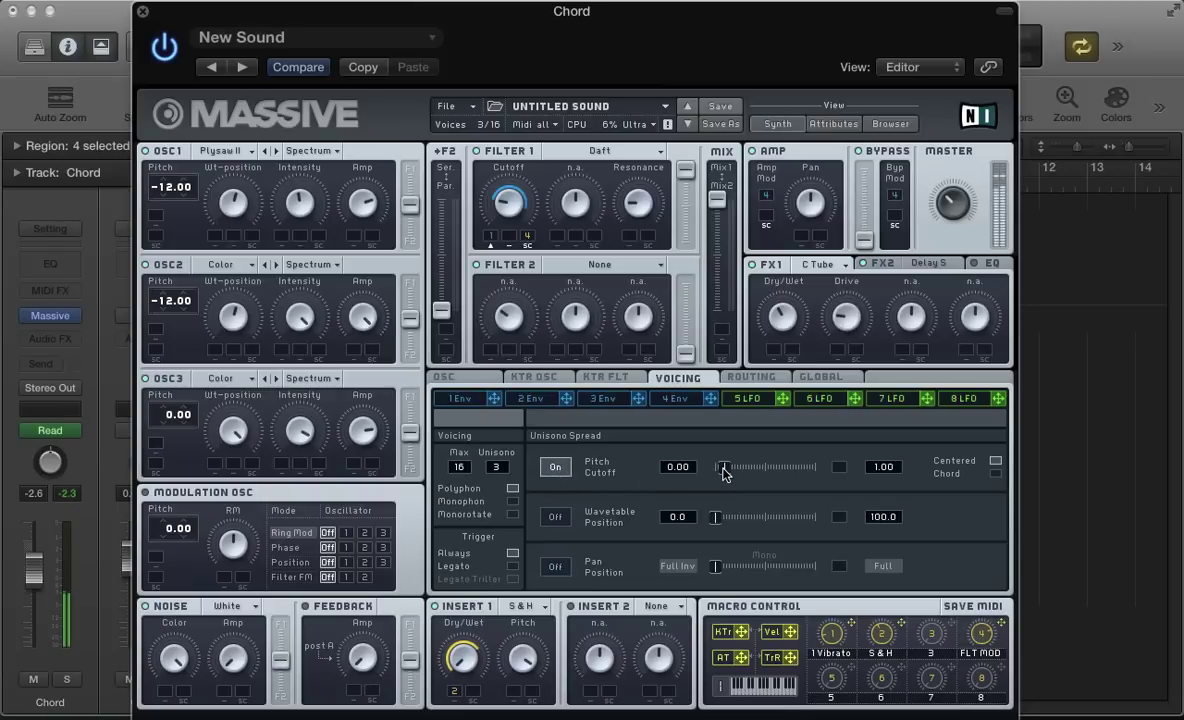
{"action": "left_click", "coordinate": [555, 566]}
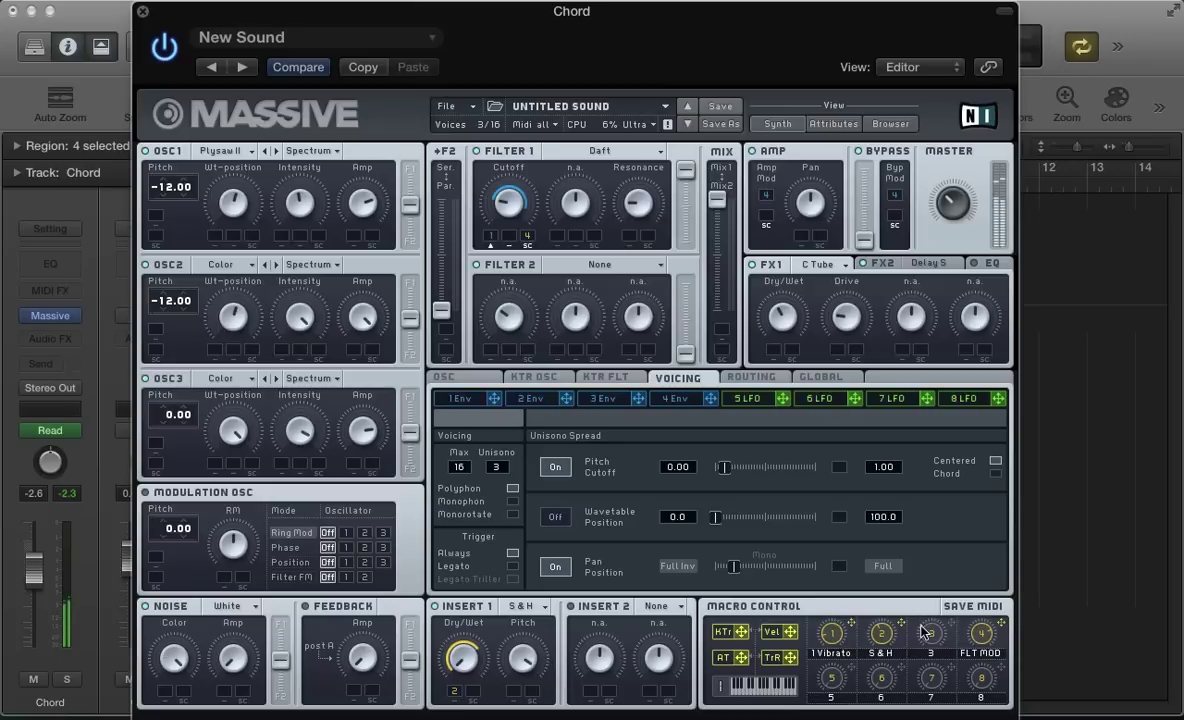
- Lower the FX2 delay's Dry/Wet to minimum, modulate it with macro 3 labelled DELAY, and close the Massive window
{"action": "left_click", "coordinate": [926, 266]}
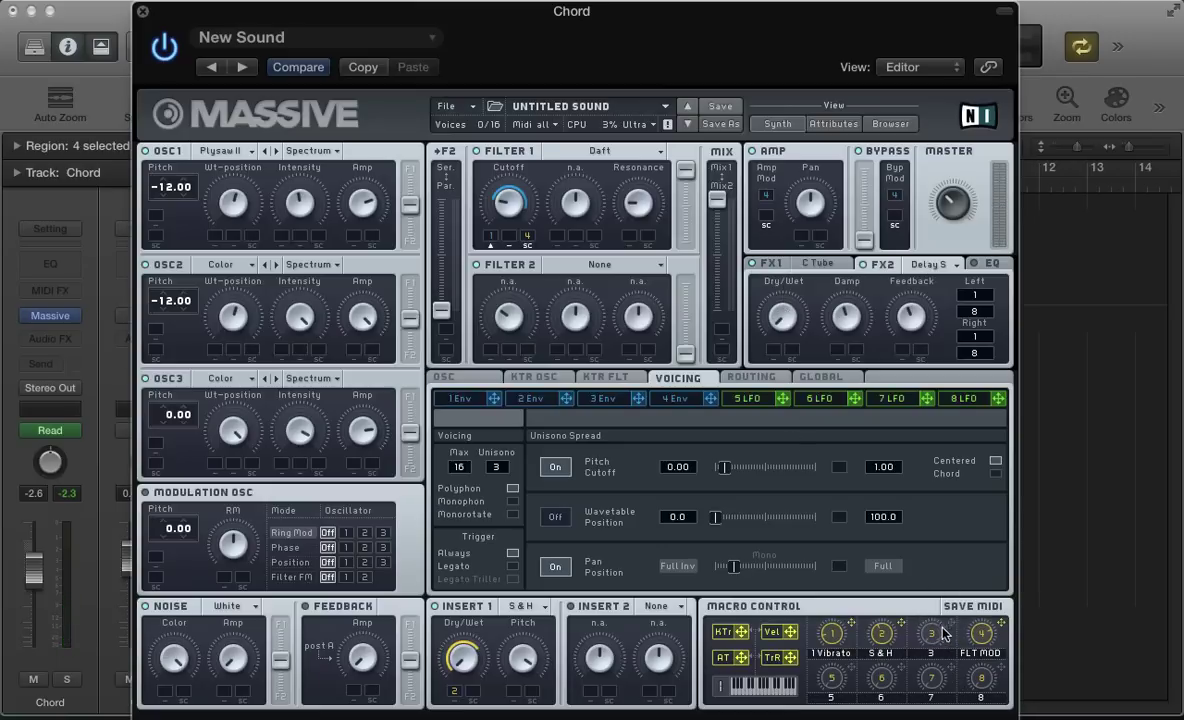
{"action": "left_click_drag", "start_coordinate": [772, 355], "coordinate": [772, 350]}
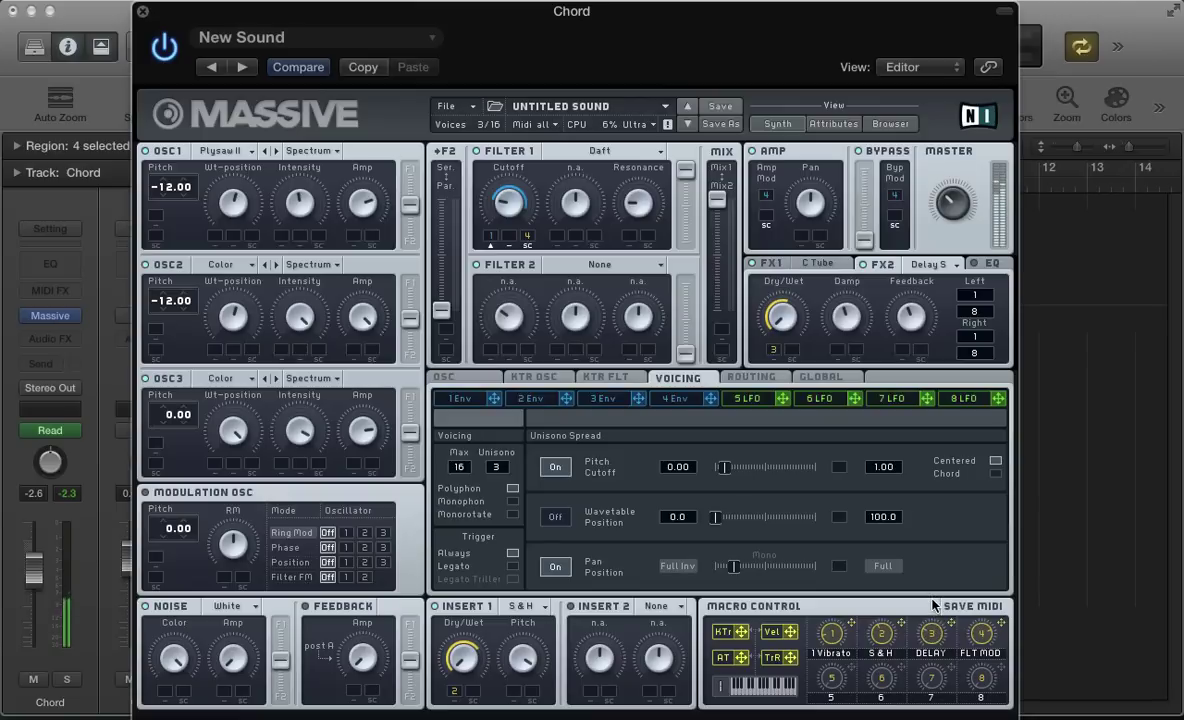
{"action": "key", "text": "super+w"}
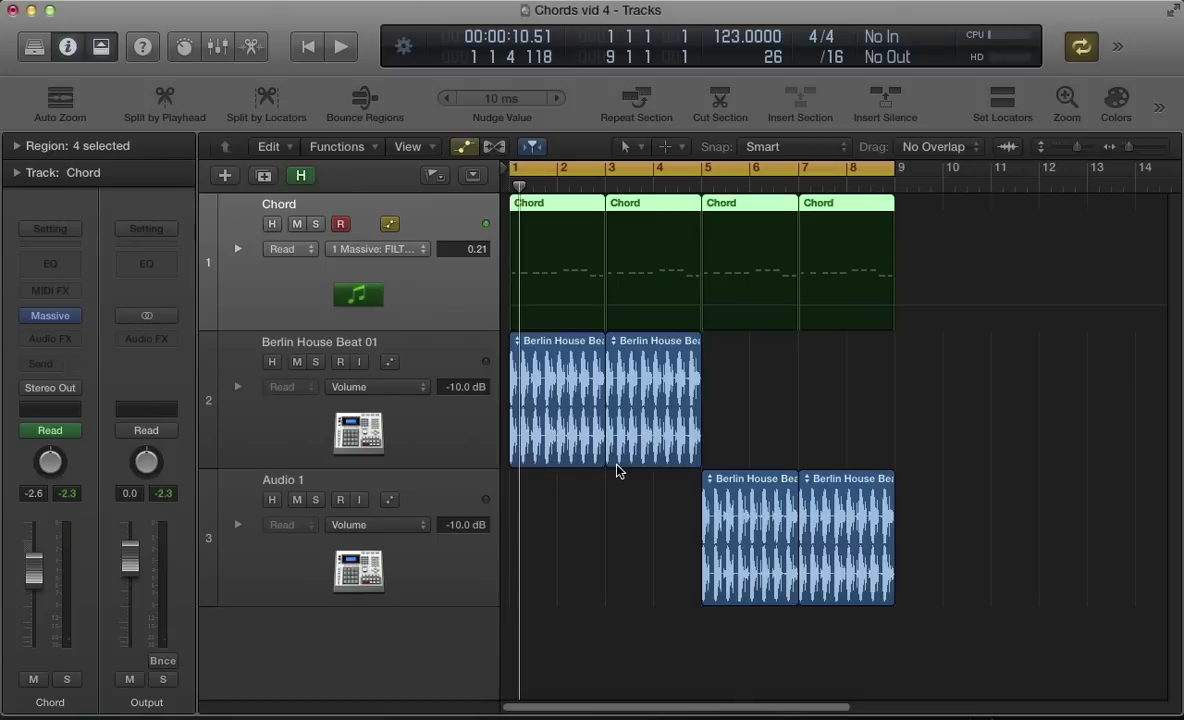
- Automate Massive's filter 1 cutoff on the Chord track to rise from 0.21 at bar 7 to 0.75 at bar 9
{"action": "left_click", "coordinate": [381, 252]}
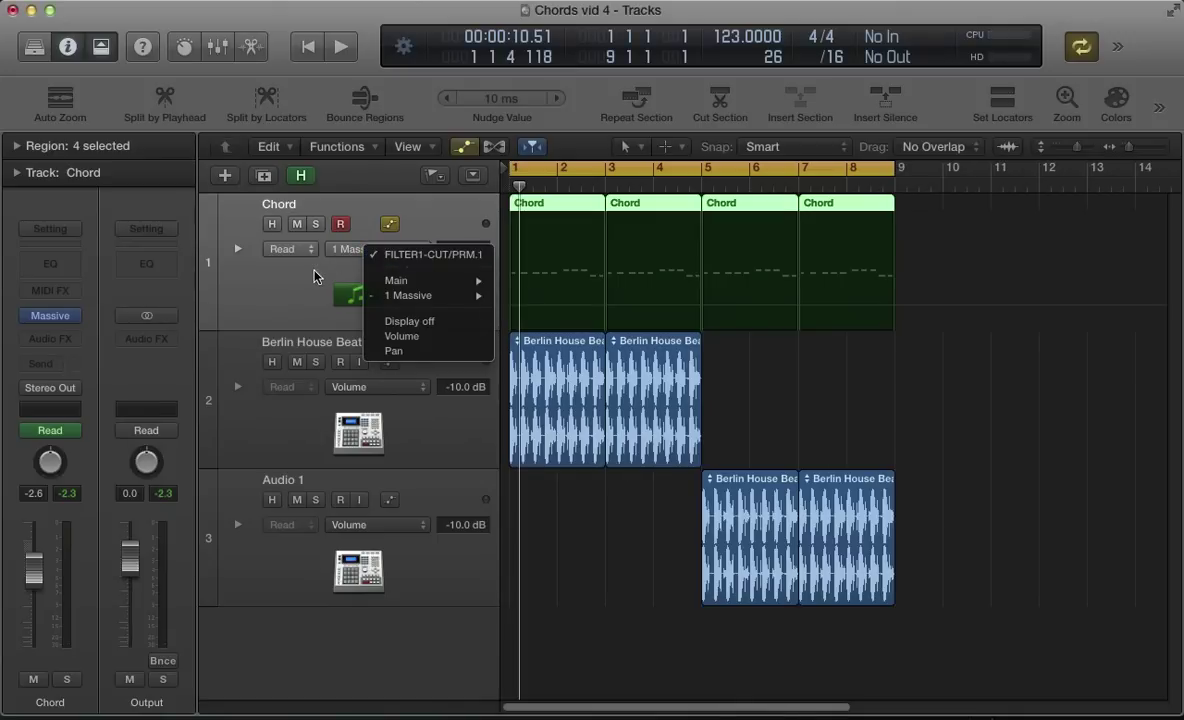
{"action": "left_click", "coordinate": [410, 255]}
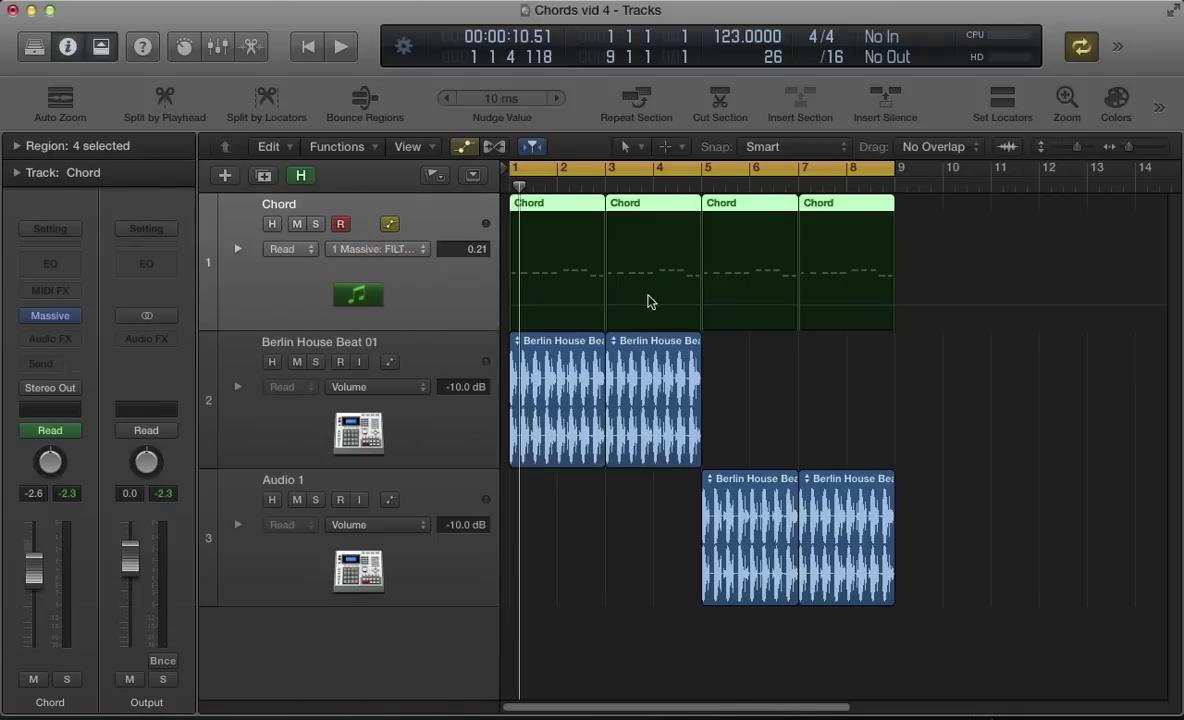
{"action": "left_click", "coordinate": [797, 304]}
{"action": "left_click", "coordinate": [891, 306]}
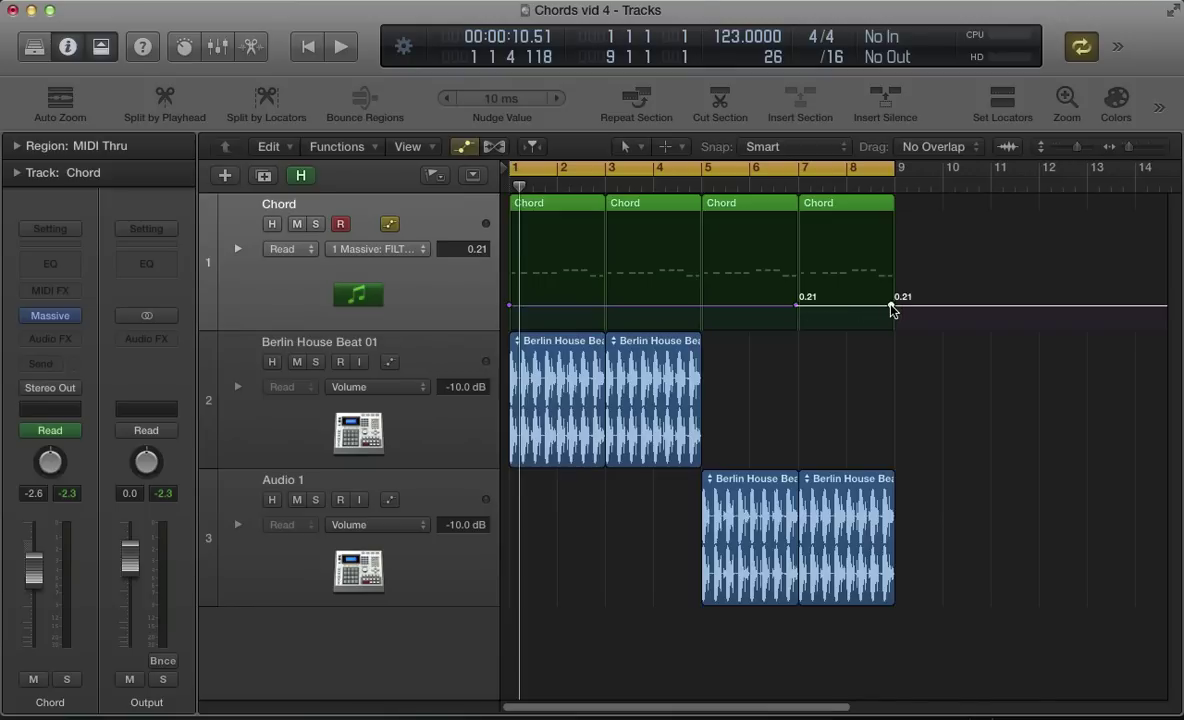
{"action": "left_click_drag", "start_coordinate": [891, 306], "coordinate": [891, 243]}
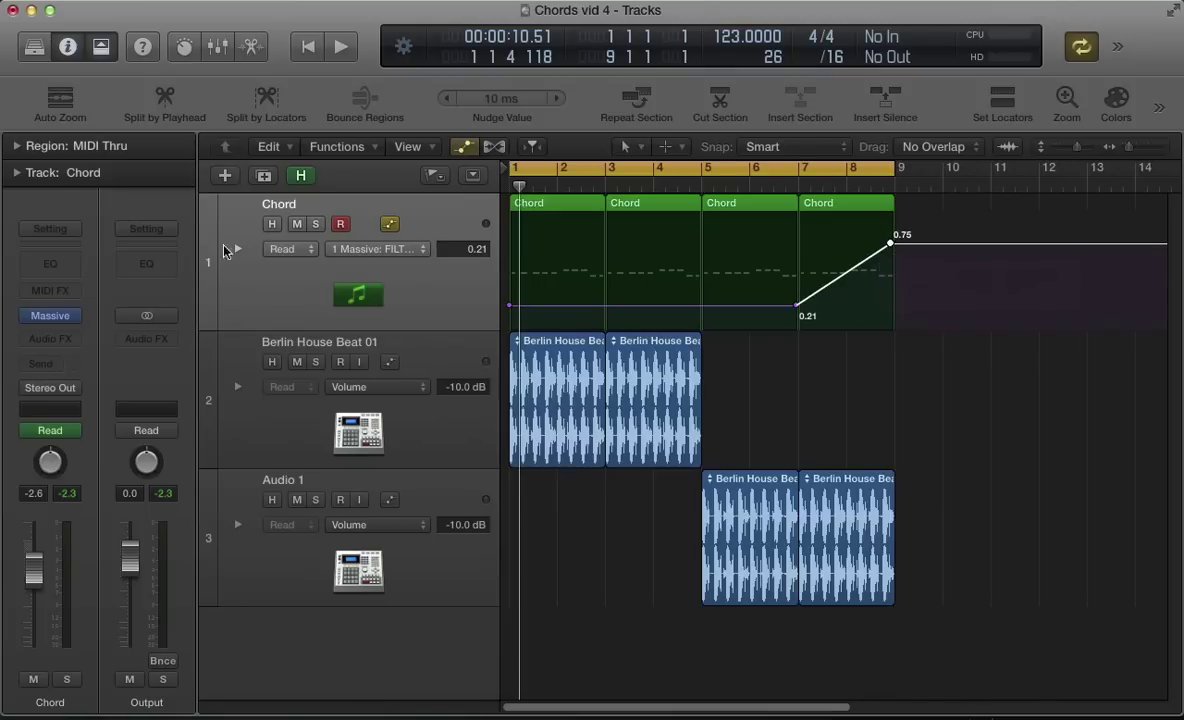
- Show the Chord track's automation lanes, switch the track to Latch mode, and play it briefly with Massive open
{"action": "left_click", "coordinate": [238, 249]}
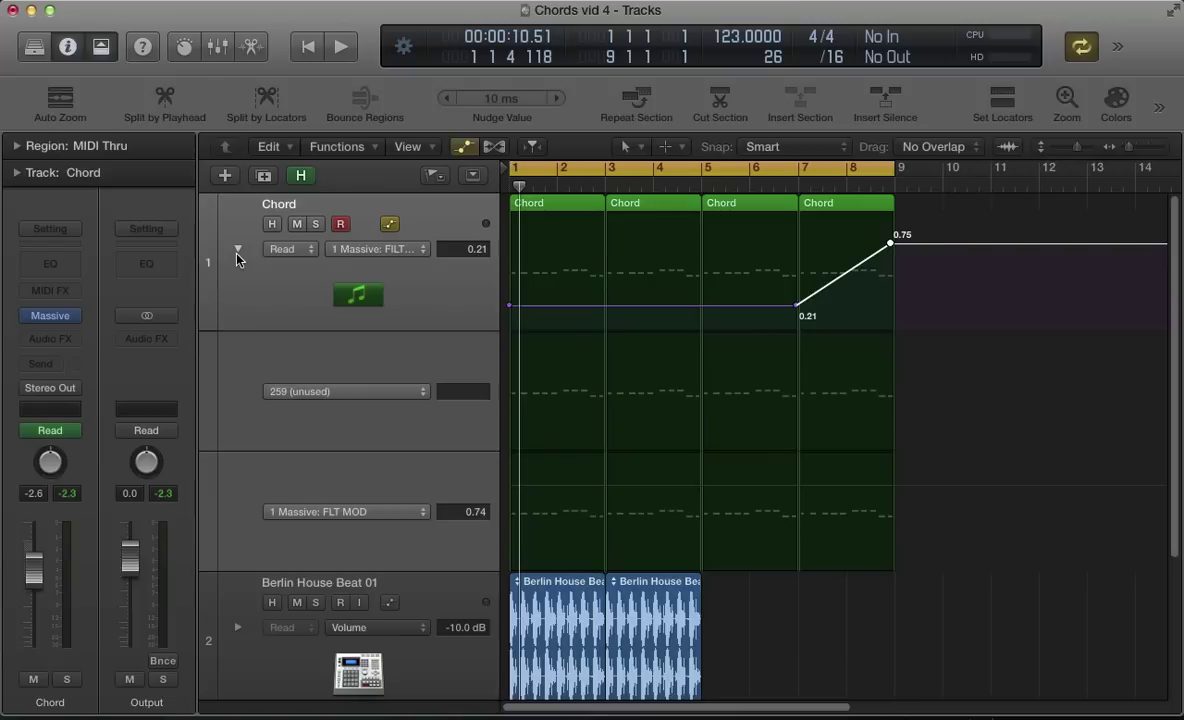
{"action": "left_click", "coordinate": [50, 430]}
{"action": "left_click", "coordinate": [53, 459]}
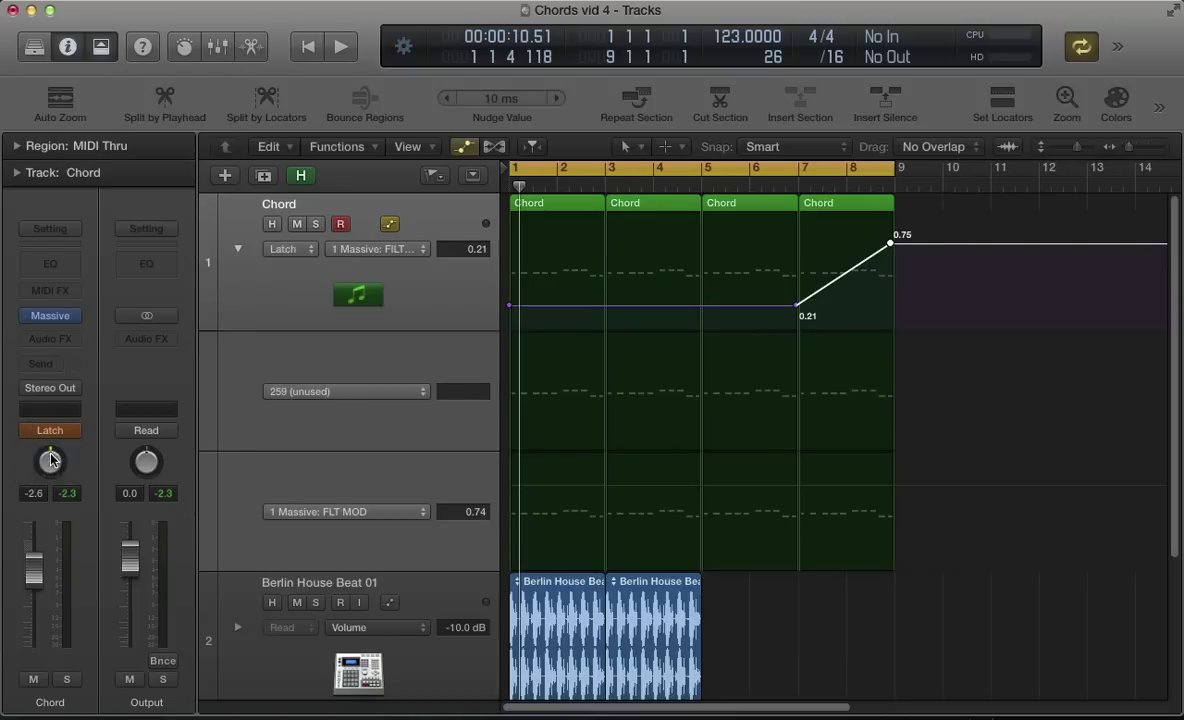
{"action": "left_click", "coordinate": [50, 315]}
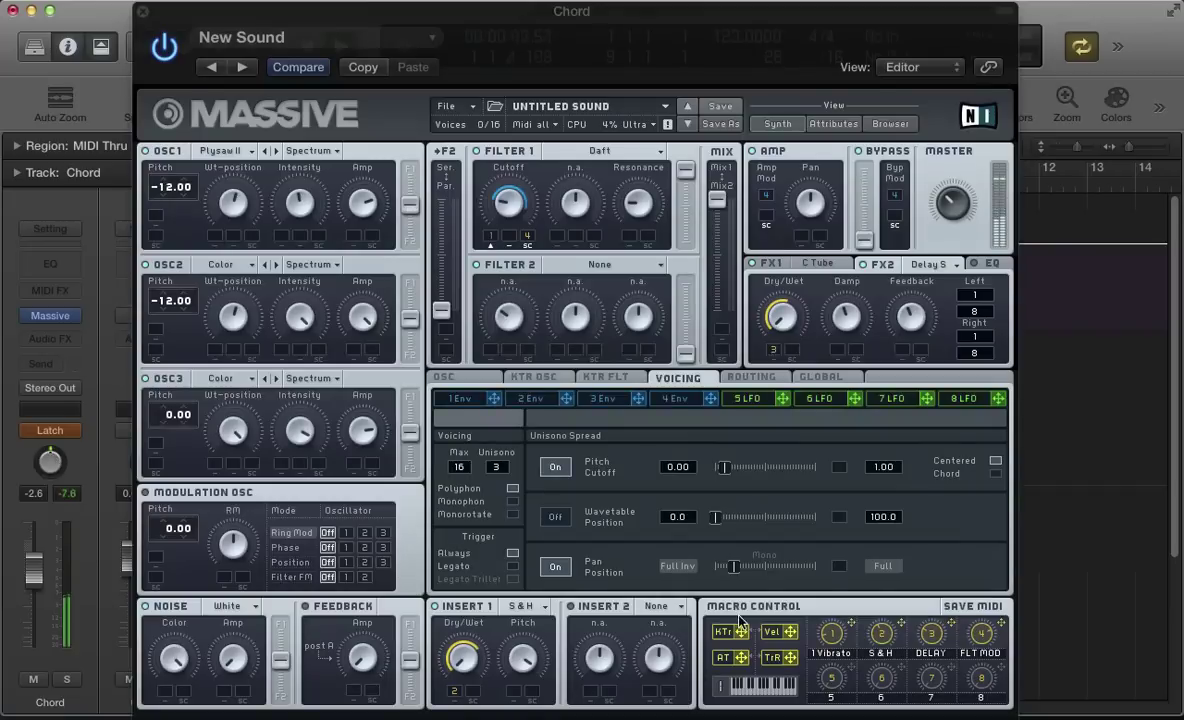
{"action": "key", "text": "super+w"}
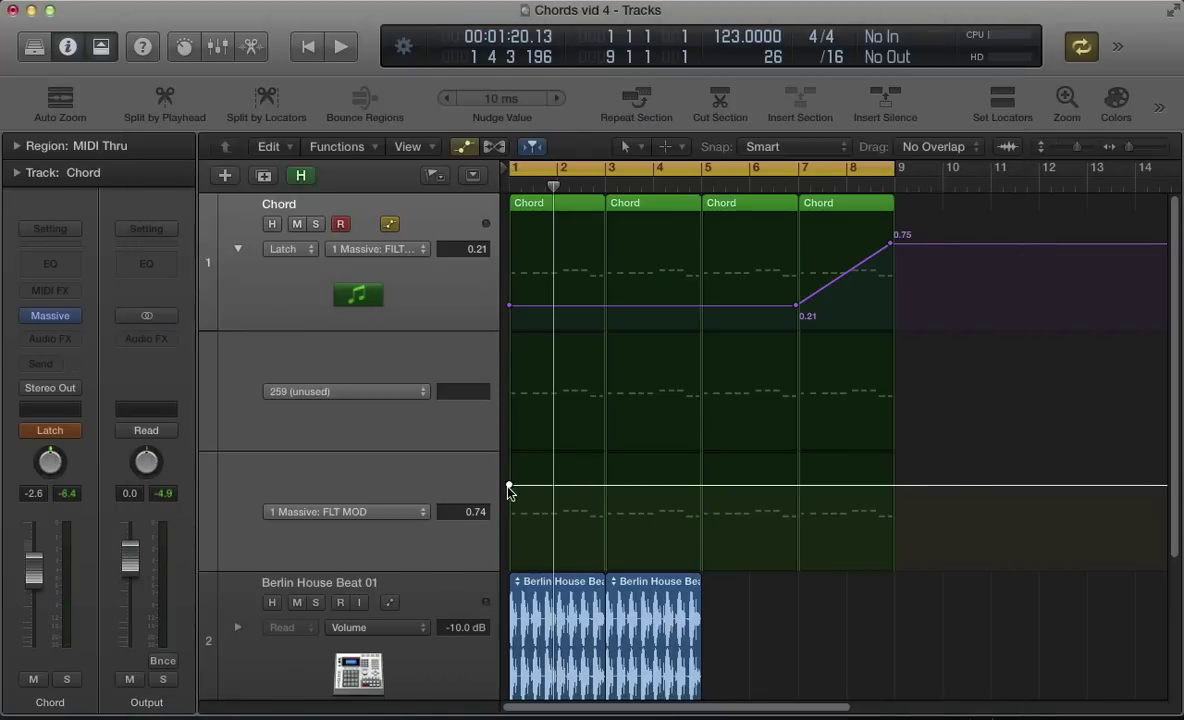
- Automate FLT MOD from 0.17 up to 0.54 after bar 4, down to 0.17 at bar 5, and along a curve to 0.64 by bar 9
{"action": "left_click_drag", "start_coordinate": [508, 484], "coordinate": [508, 550]}
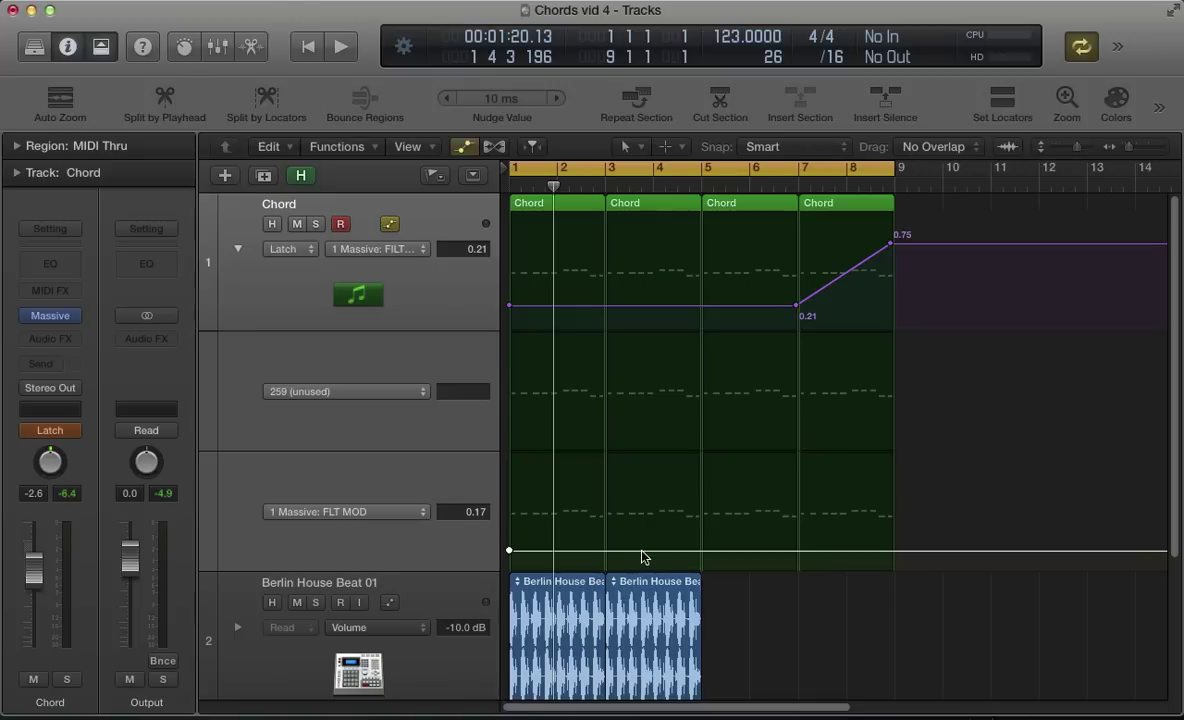
{"action": "left_click", "coordinate": [642, 550]}
{"action": "left_click", "coordinate": [702, 550]}
{"action": "left_click_drag", "start_coordinate": [642, 550], "coordinate": [672, 509]}
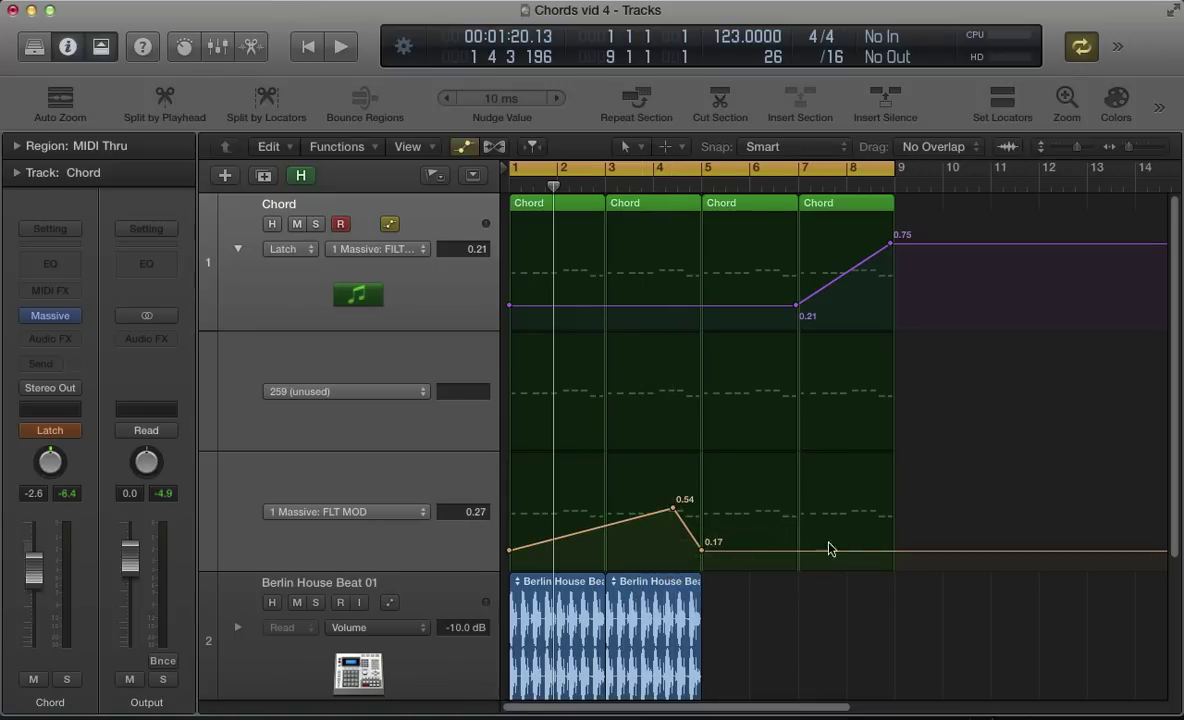
{"action": "left_click", "coordinate": [891, 550]}
{"action": "left_click_drag", "start_coordinate": [891, 550], "coordinate": [891, 496]}
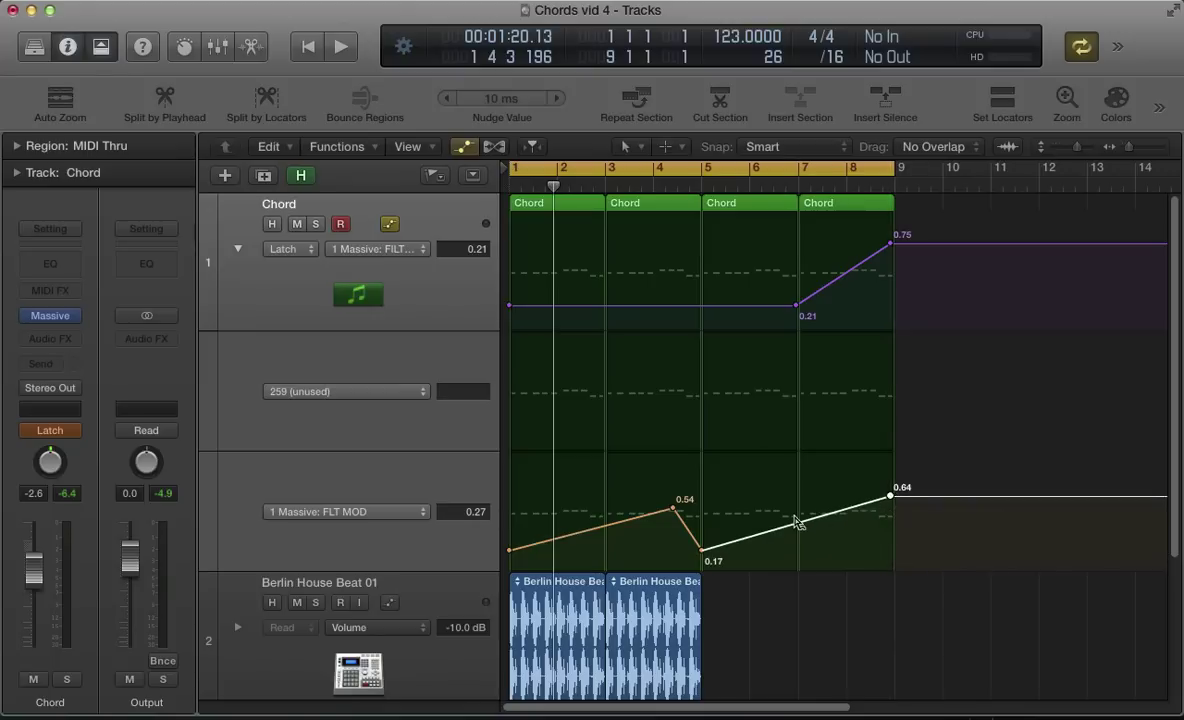
{"action": "left_click_drag", "start_coordinate": [797, 520], "coordinate": [799, 540]}
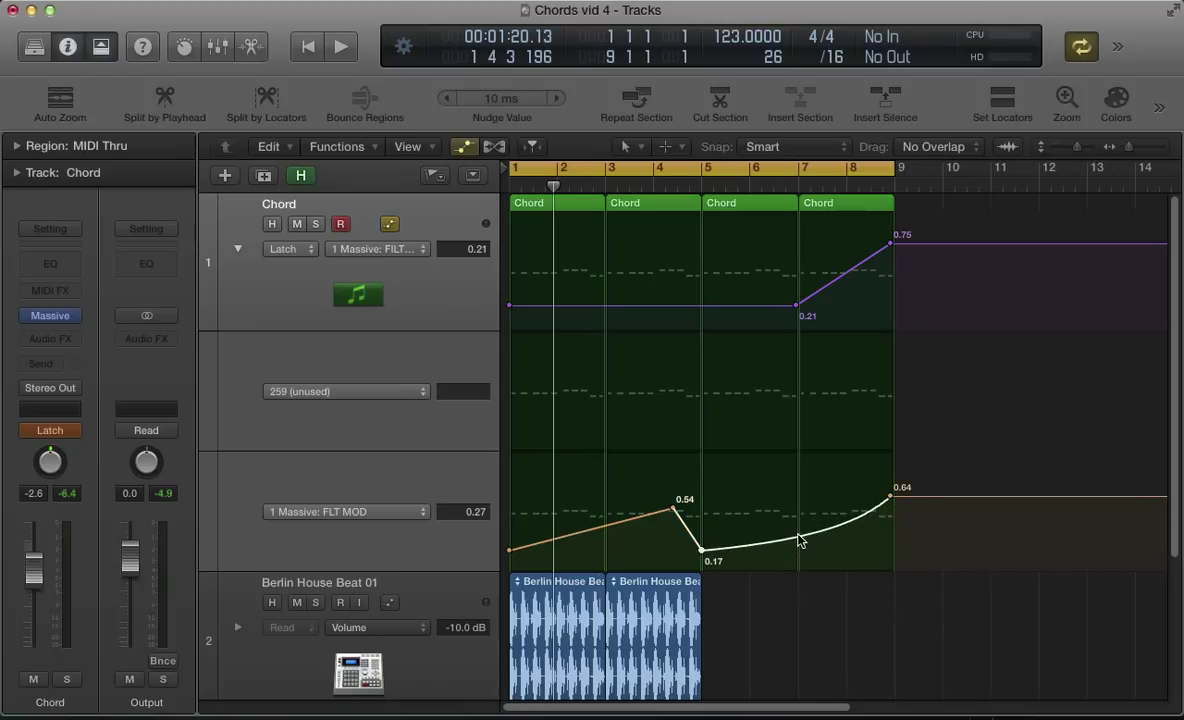
{"action": "key", "text": "v"}
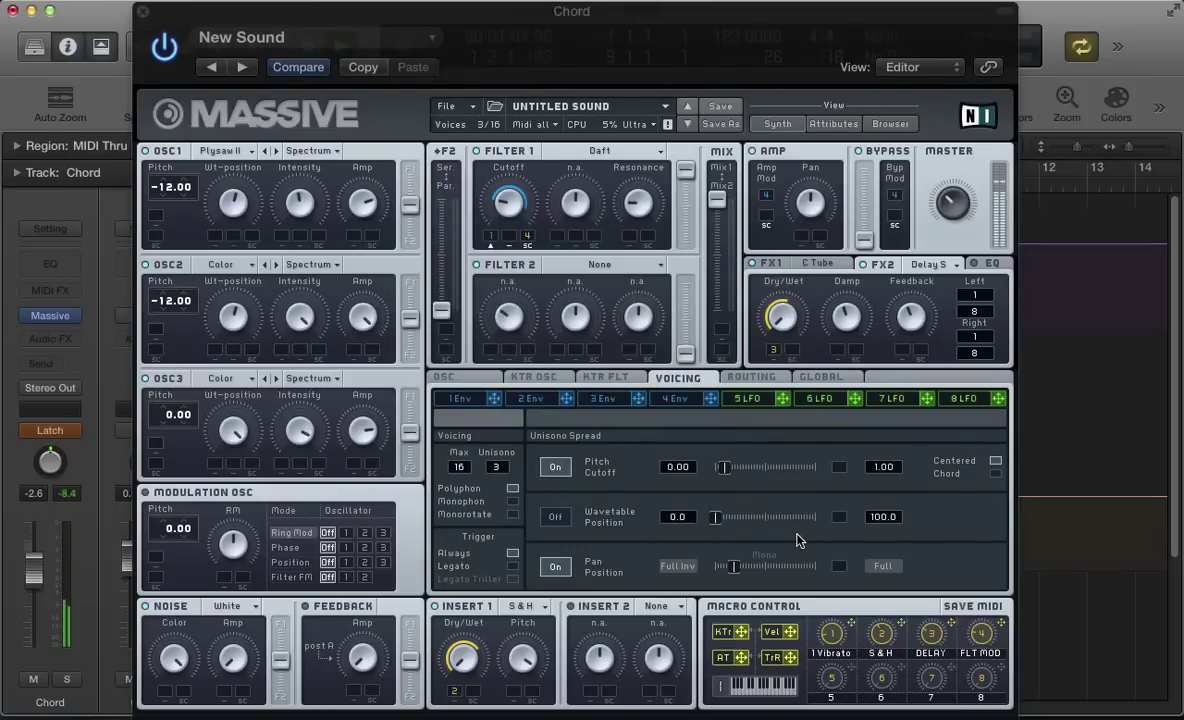
- Switch the Chord track's automation mode from Latch to Read and hide the Massive window
{"action": "left_click", "coordinate": [50, 430]}
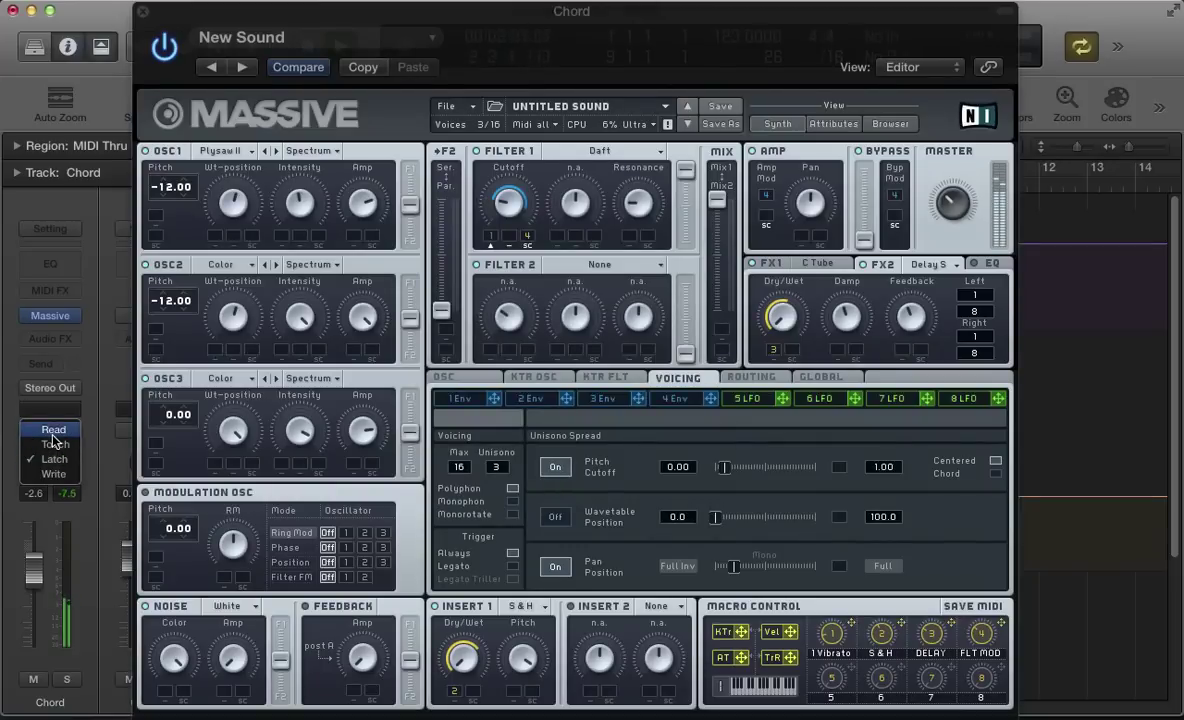
{"action": "left_click", "coordinate": [53, 430]}
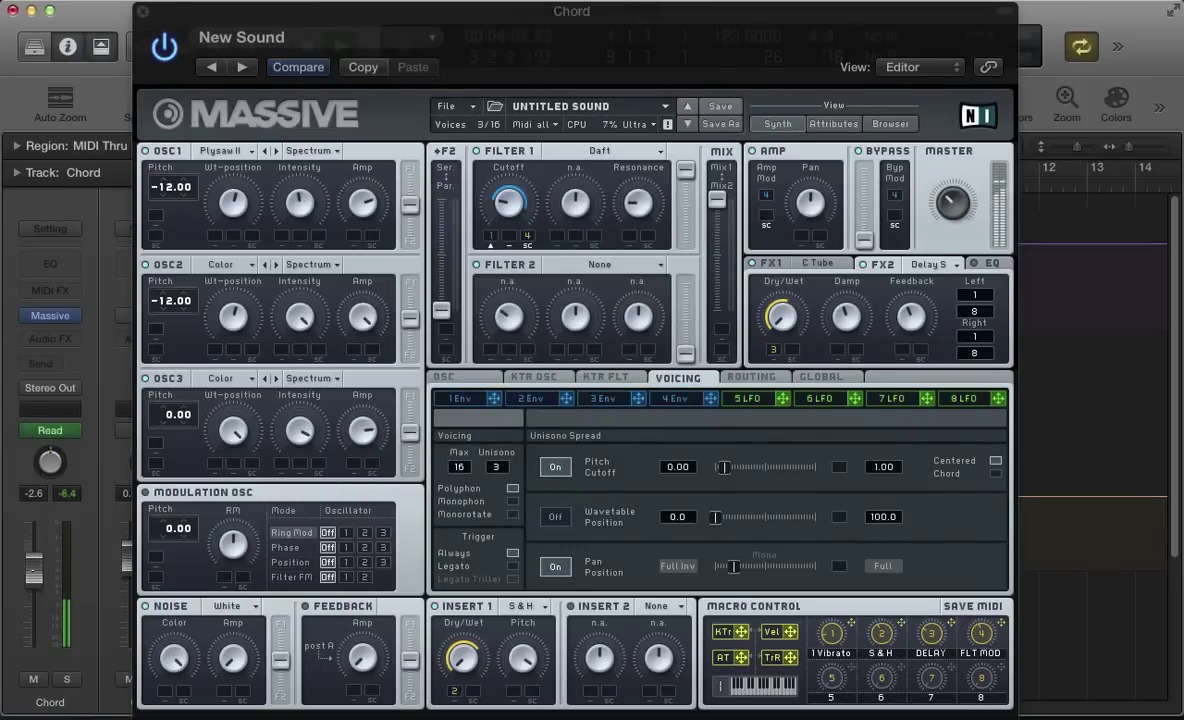
{"action": "key", "text": "v"}
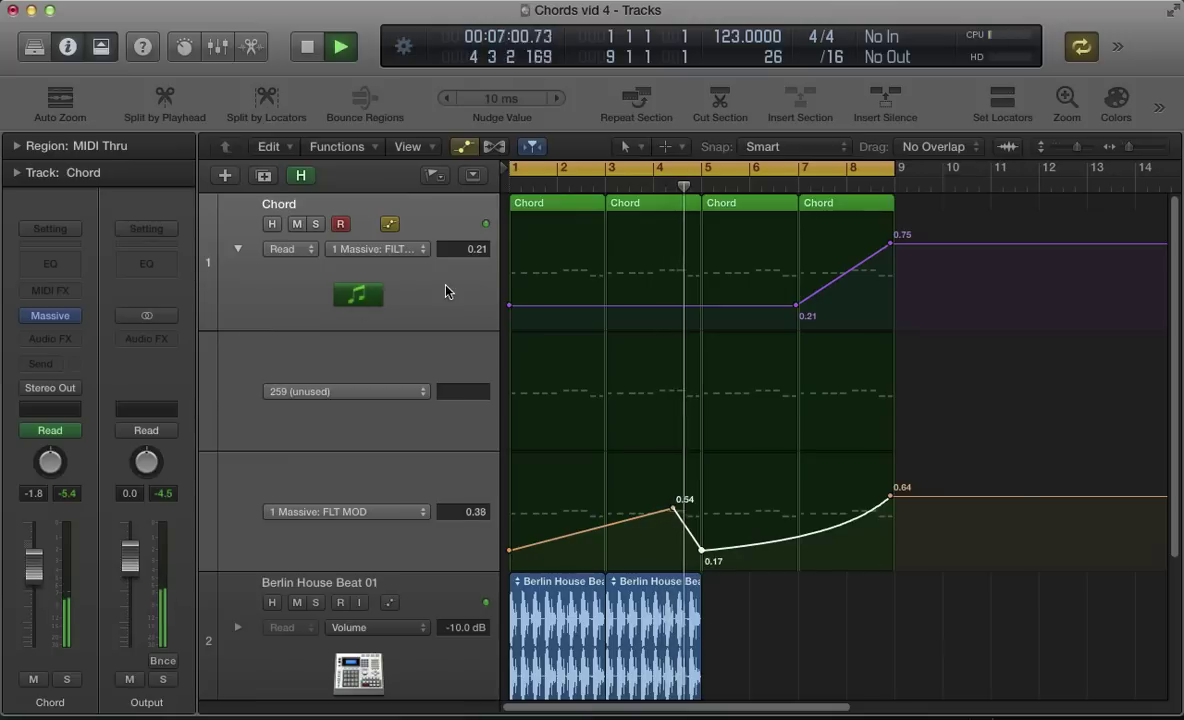
- Move the start of the filter 1 cutoff rise to just before bar 6 and raise its end point at bar 9 to 0.80
{"action": "left_click", "coordinate": [796, 304]}
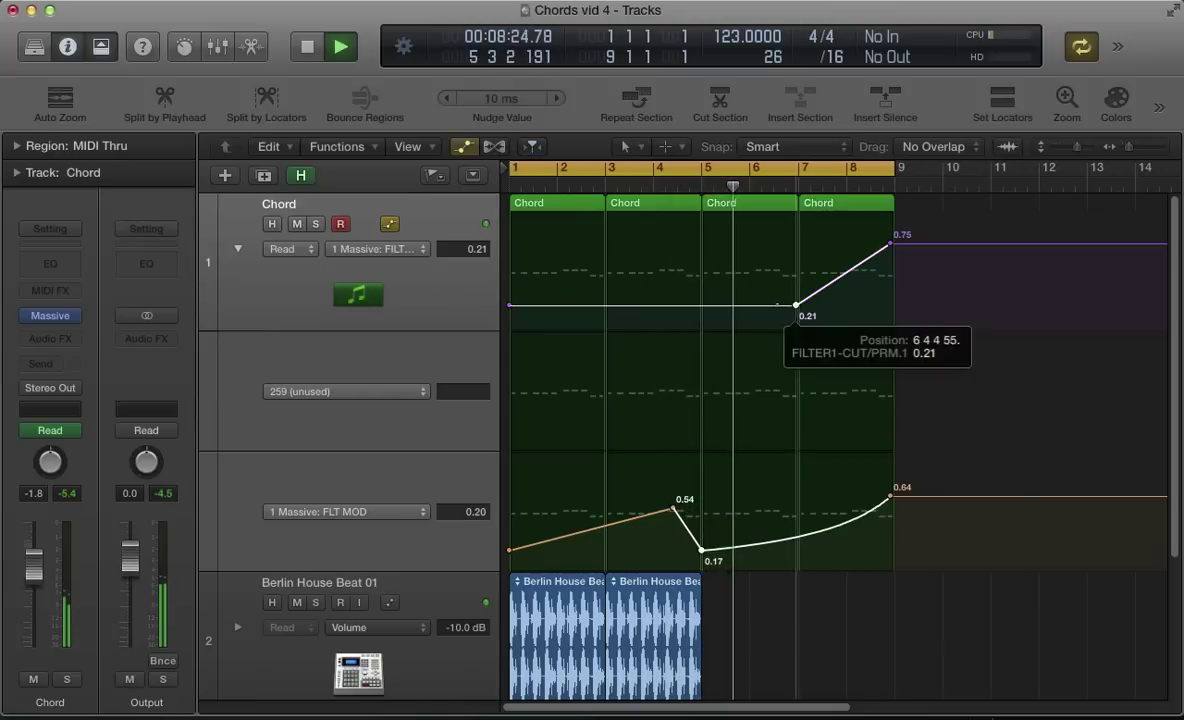
{"action": "left_click_drag", "start_coordinate": [796, 304], "coordinate": [741, 304]}
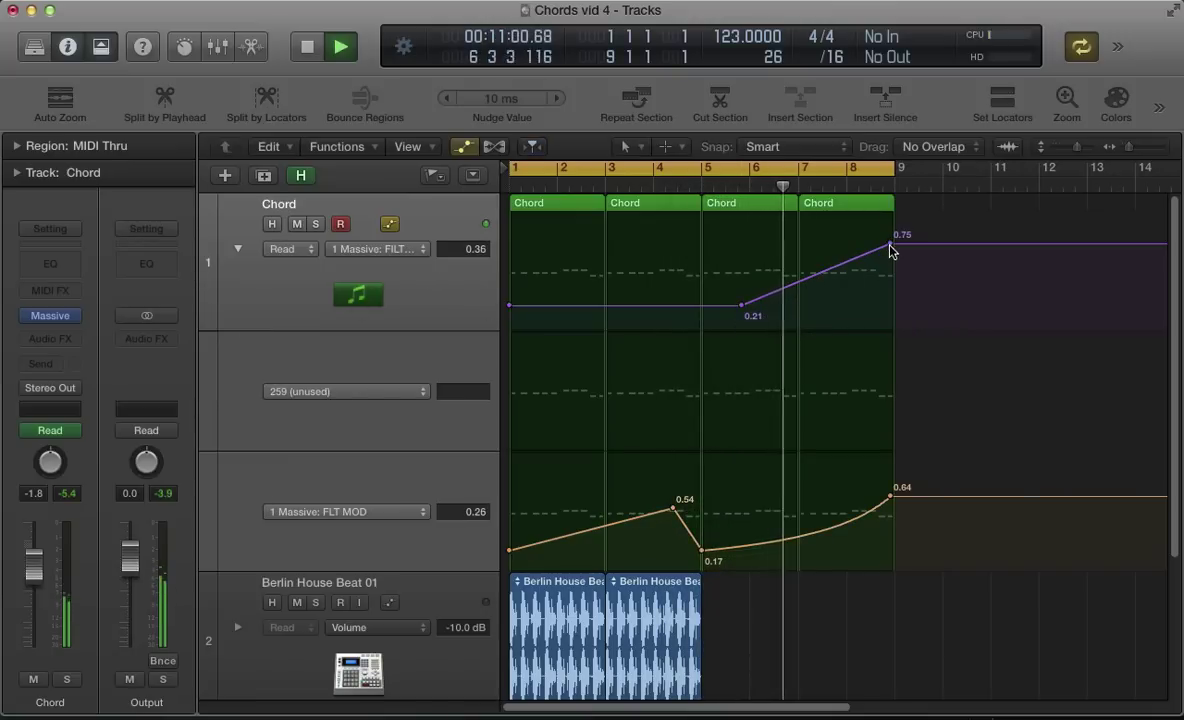
{"action": "left_click_drag", "start_coordinate": [890, 245], "coordinate": [890, 238]}
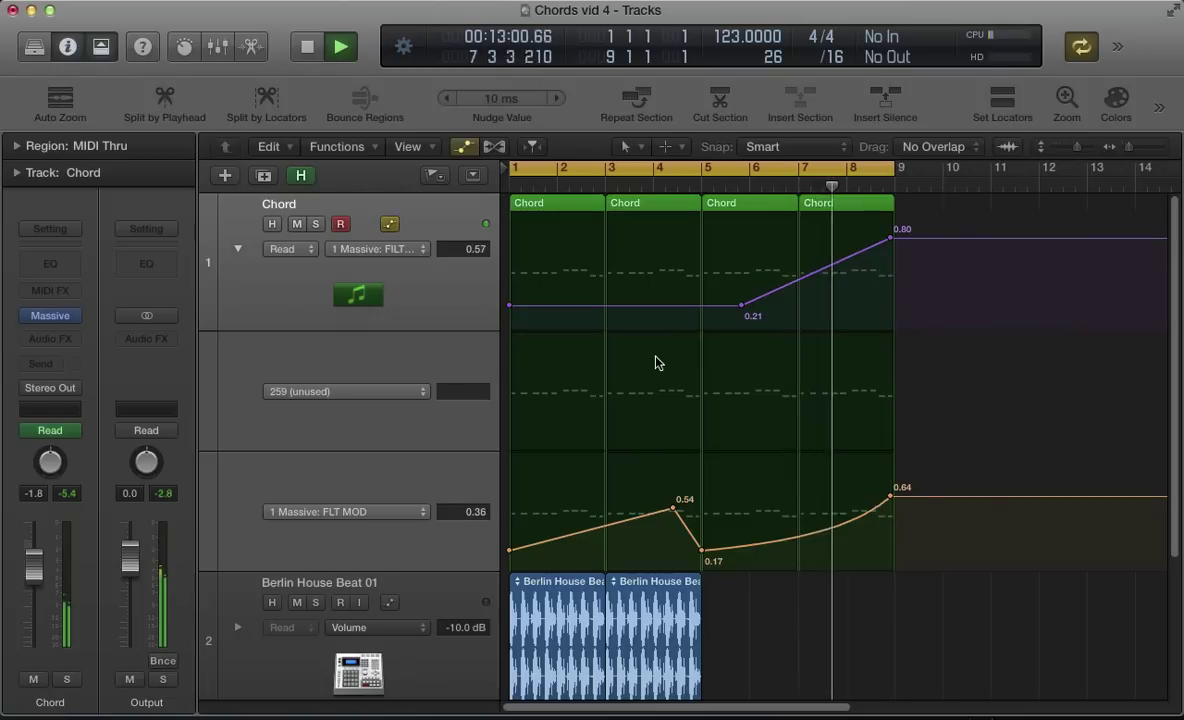
- Show the Massive window again and view the list of wavetables available for OSC3
{"action": "key", "text": "v"}
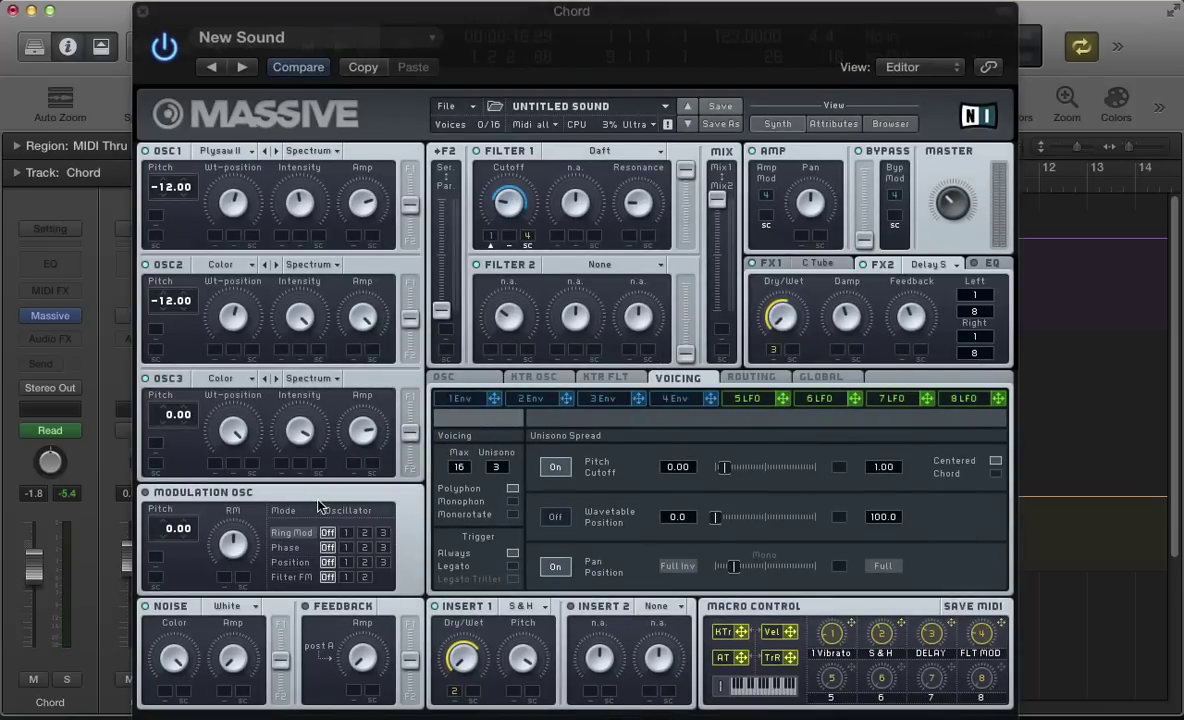
{"action": "left_click", "coordinate": [224, 379]}
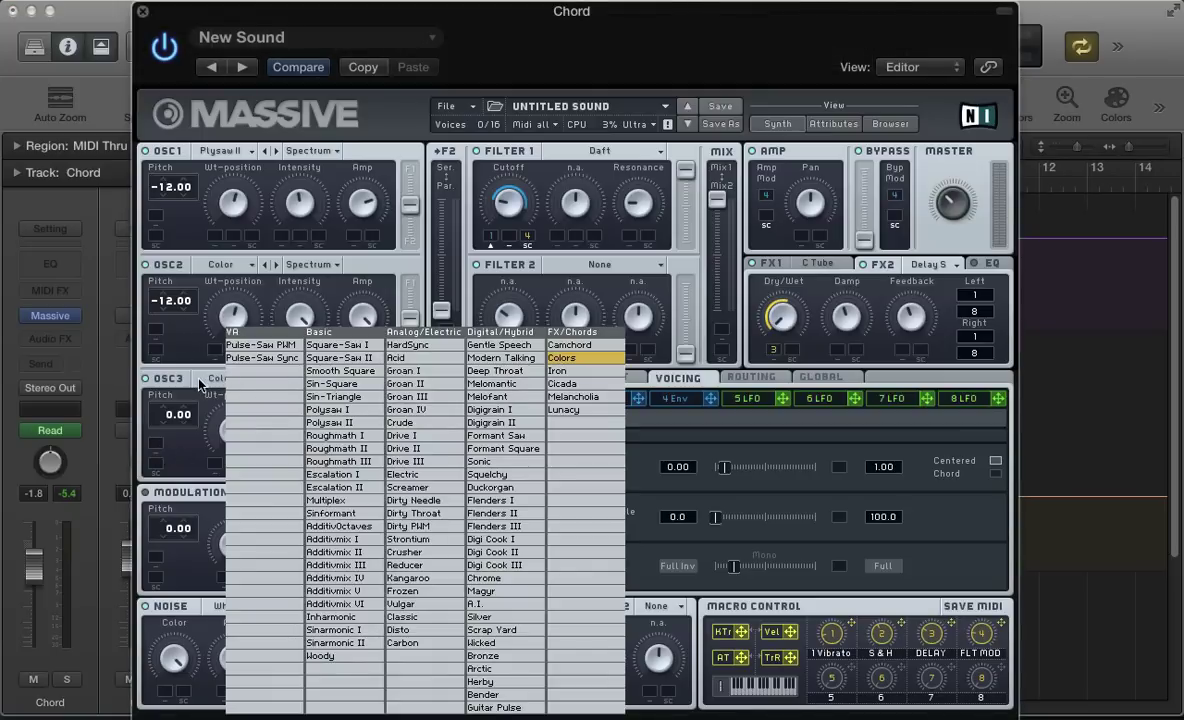
{"action": "left_click", "coordinate": [199, 384]}
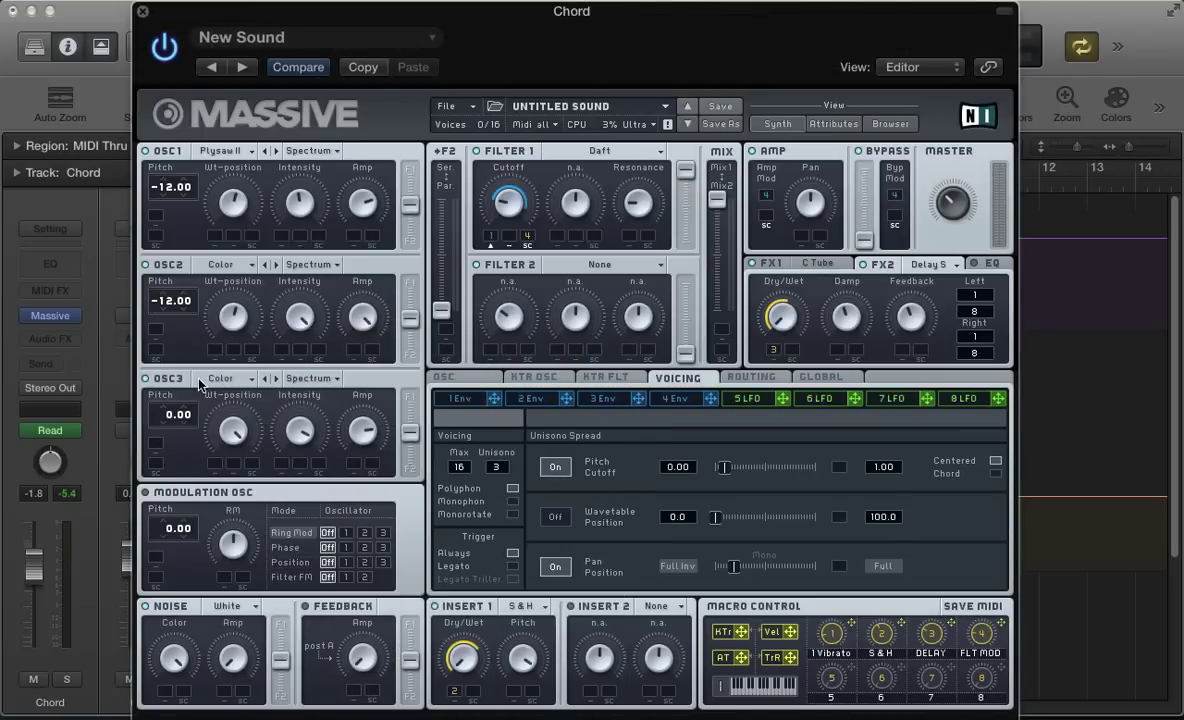